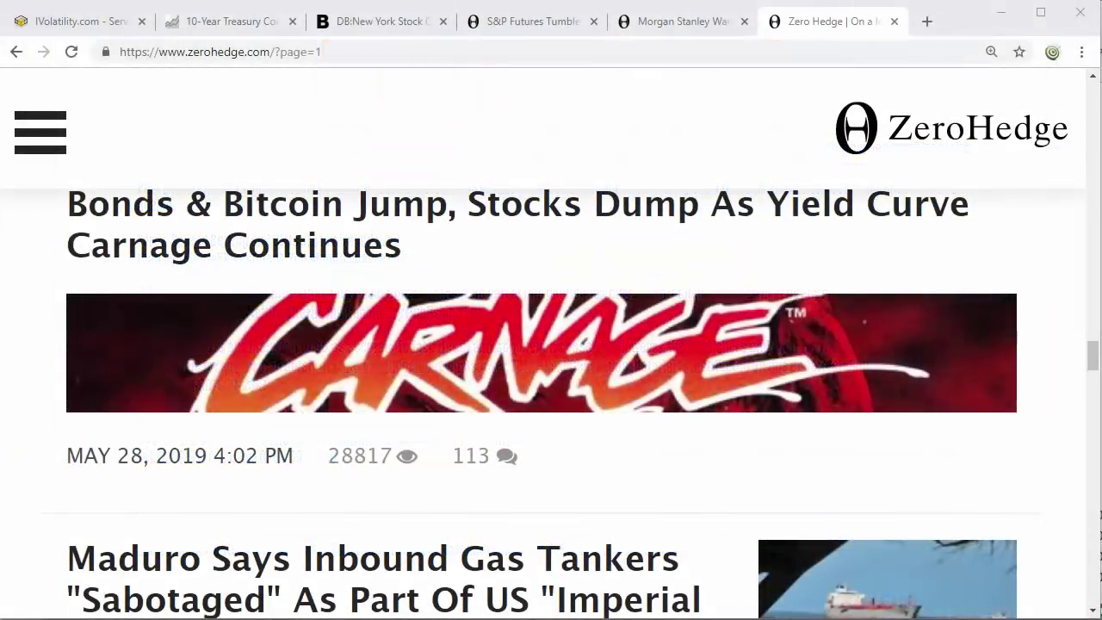
Step: Frame the "Bonds & Bitcoin Jump, Stocks Dump As Yield Curve Carnage Continues" headline block with a red rectangle and clear the markup
mouse_move(45, 178)
mouse_down()
mouse_move(1025, 436)
mouse_move(1052, 463)
mouse_up()
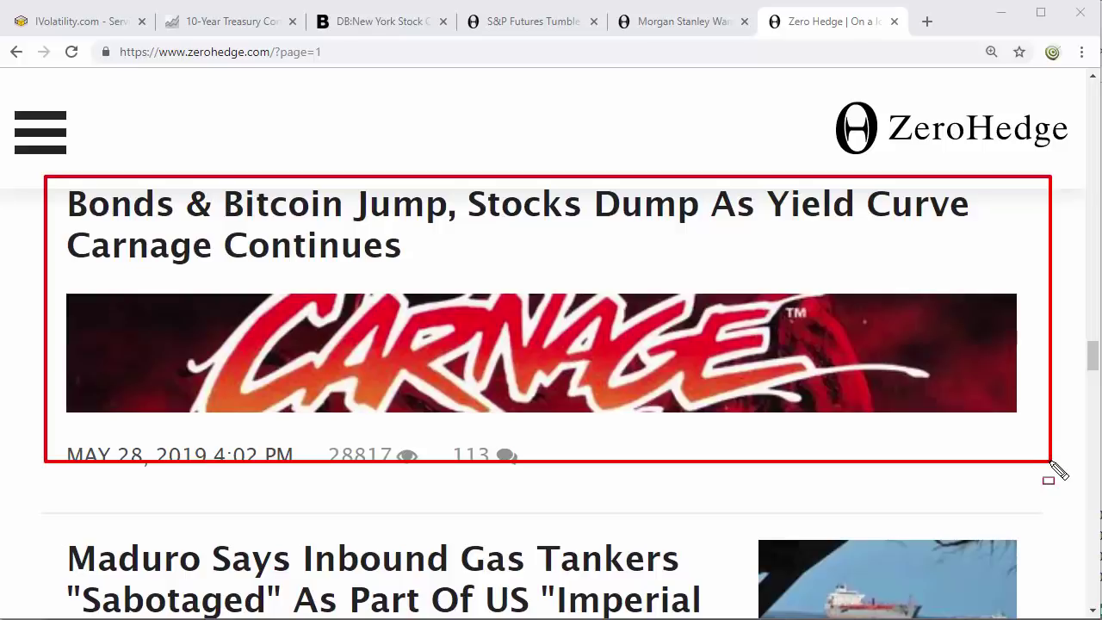
drag(1051, 463, 1048, 473)
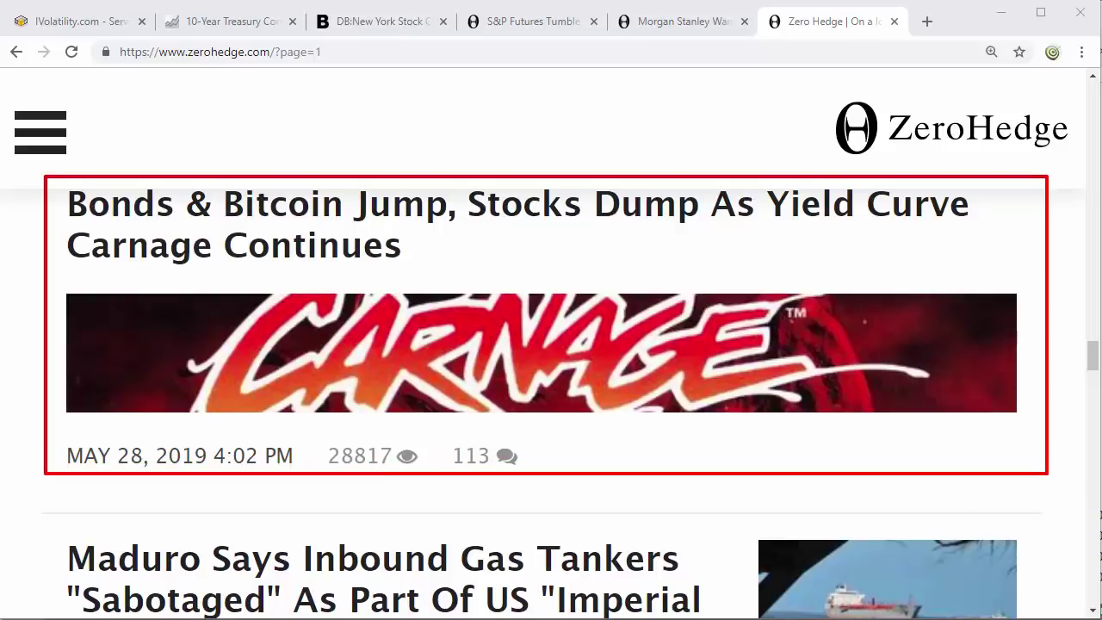
key(Escape)
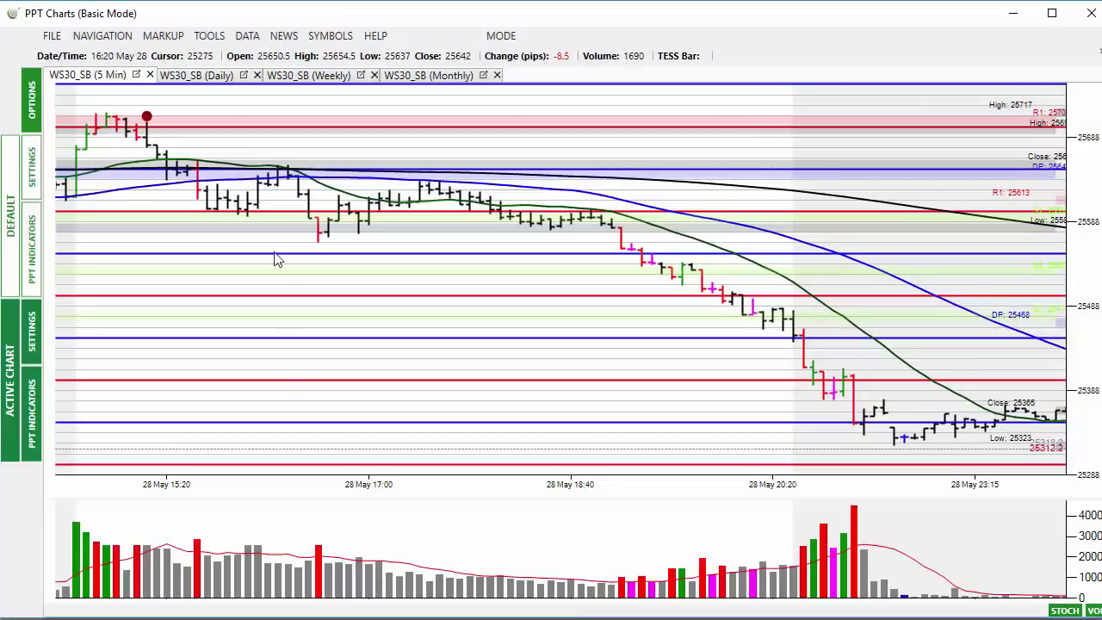
Step: Switch to PPT Charts, show the WS30_SB daily chart, and point temporary red arrows at the latest long down bar and its close
click(219, 77)
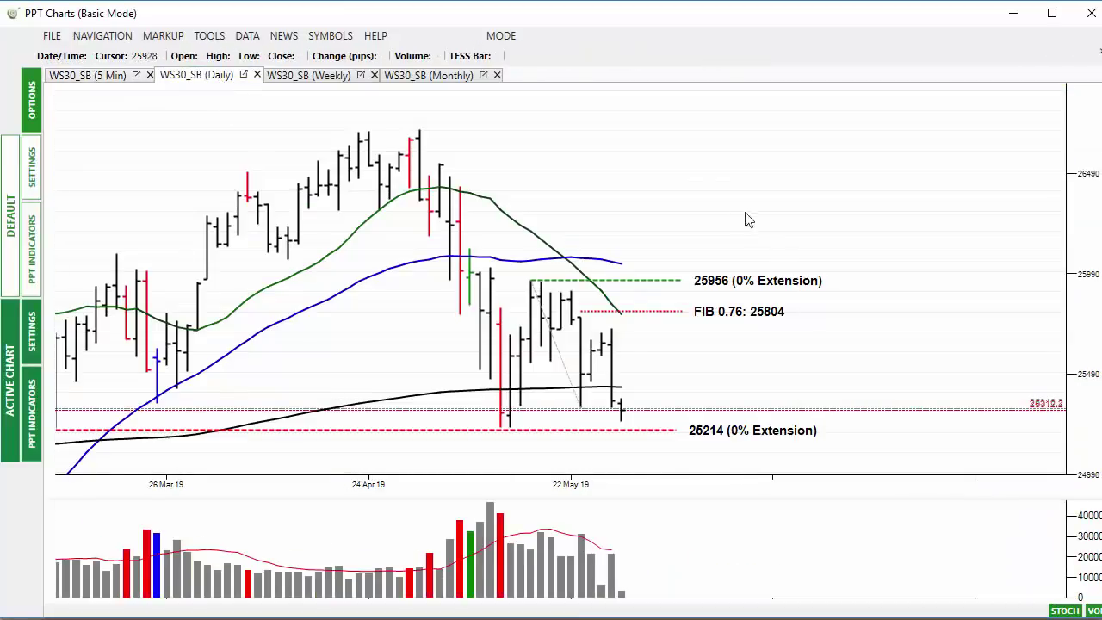
scroll(701, 189, down, 2)
key(ctrl+shift+d)
drag(741, 339, 677, 369)
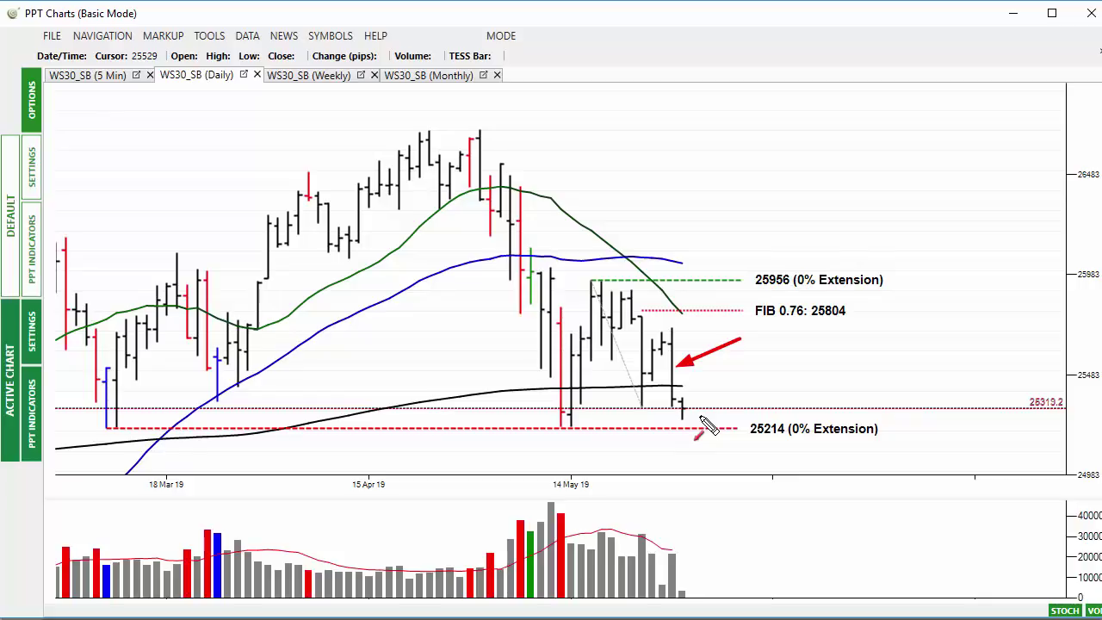
key(Escape)
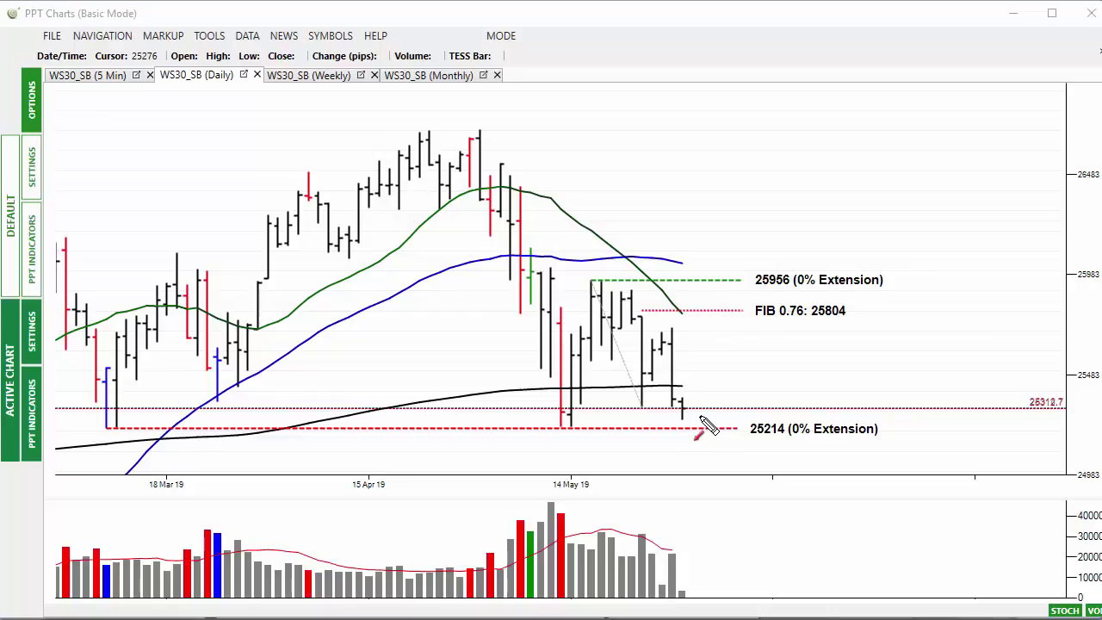
drag(730, 362, 680, 398)
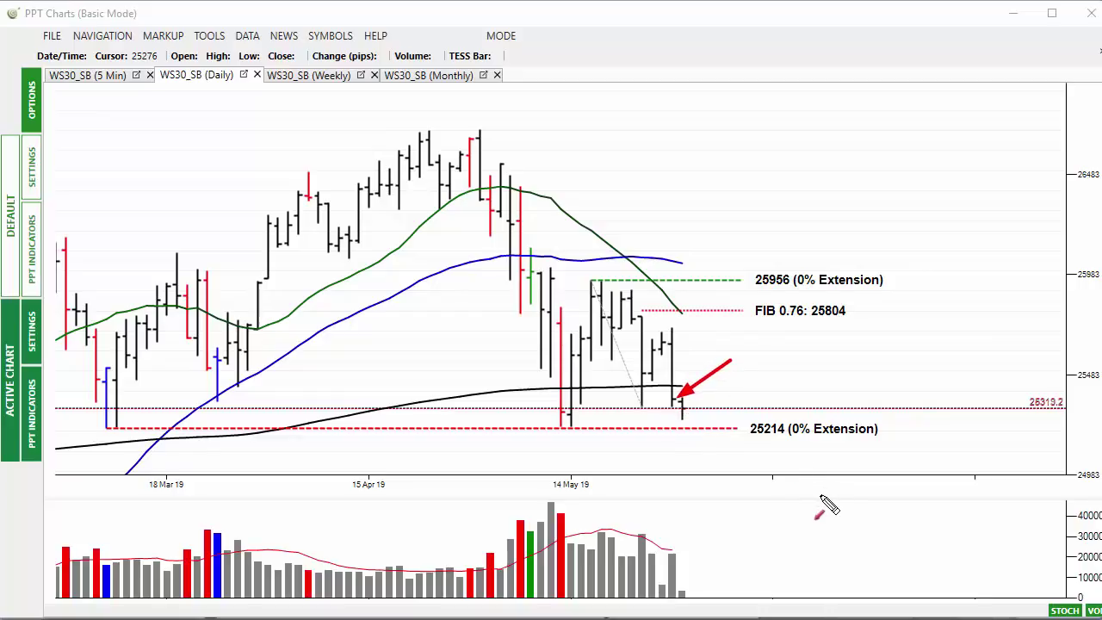
key(Escape)
drag(732, 402, 886, 455)
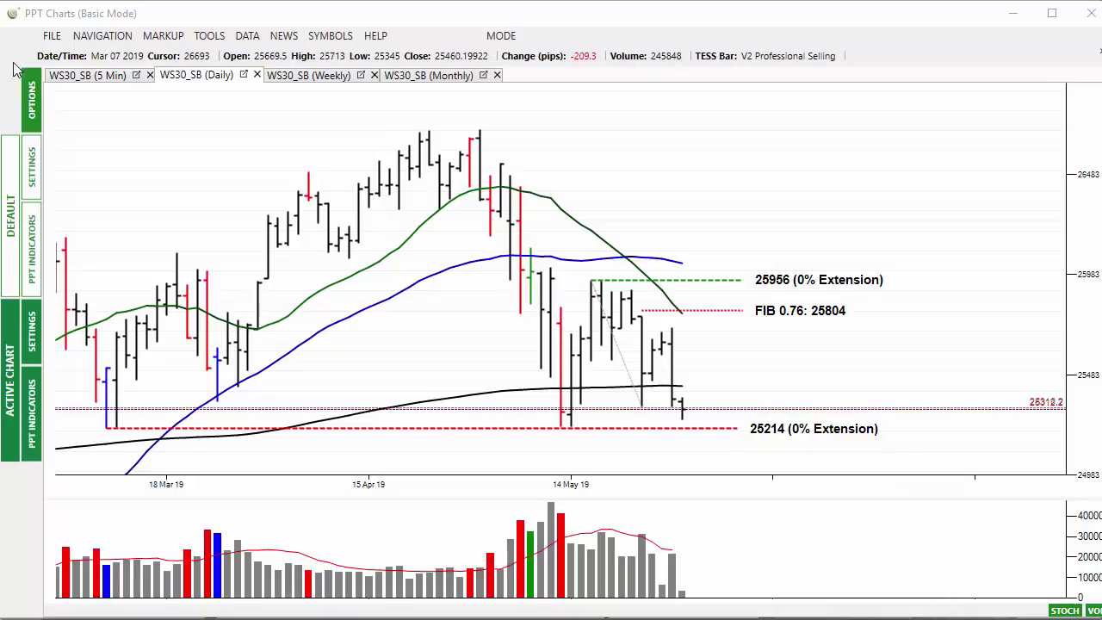
Step: On the WS30_SB 5-minute chart, box the early 28 May price range, mark the breakdown and following decline with arrows, and clear the markup
click(61, 74)
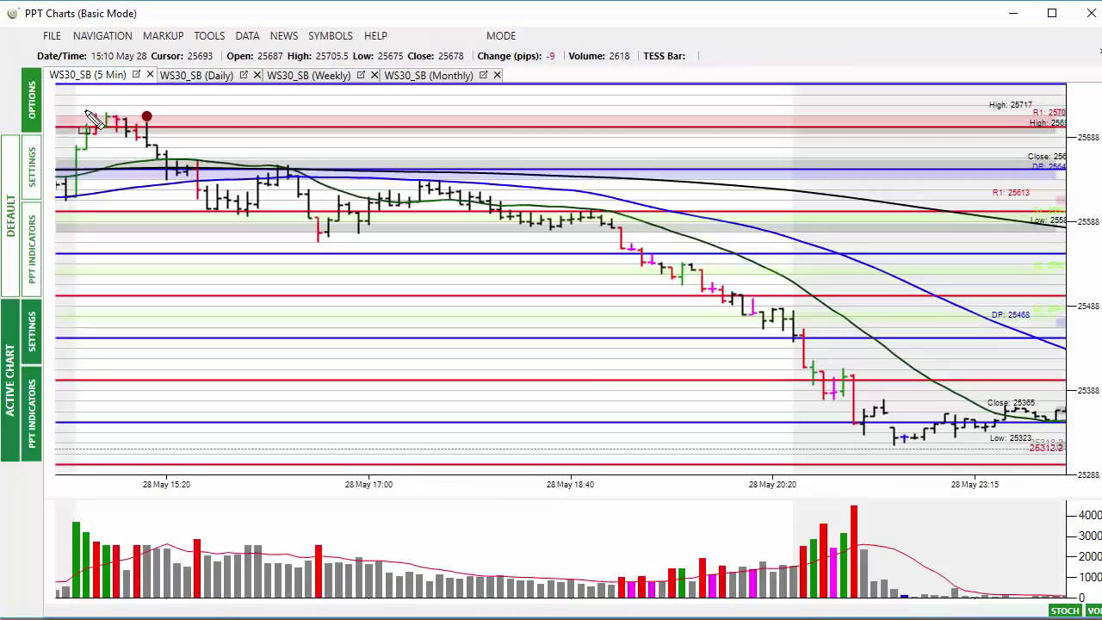
drag(79, 106, 416, 245)
drag(482, 254, 614, 251)
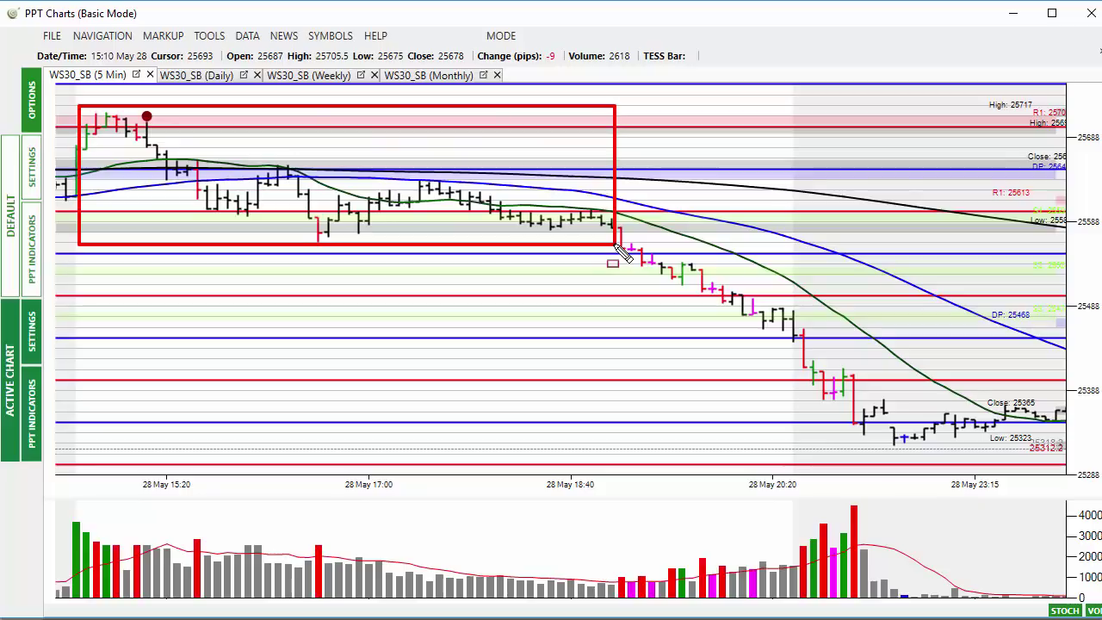
drag(641, 217, 621, 229)
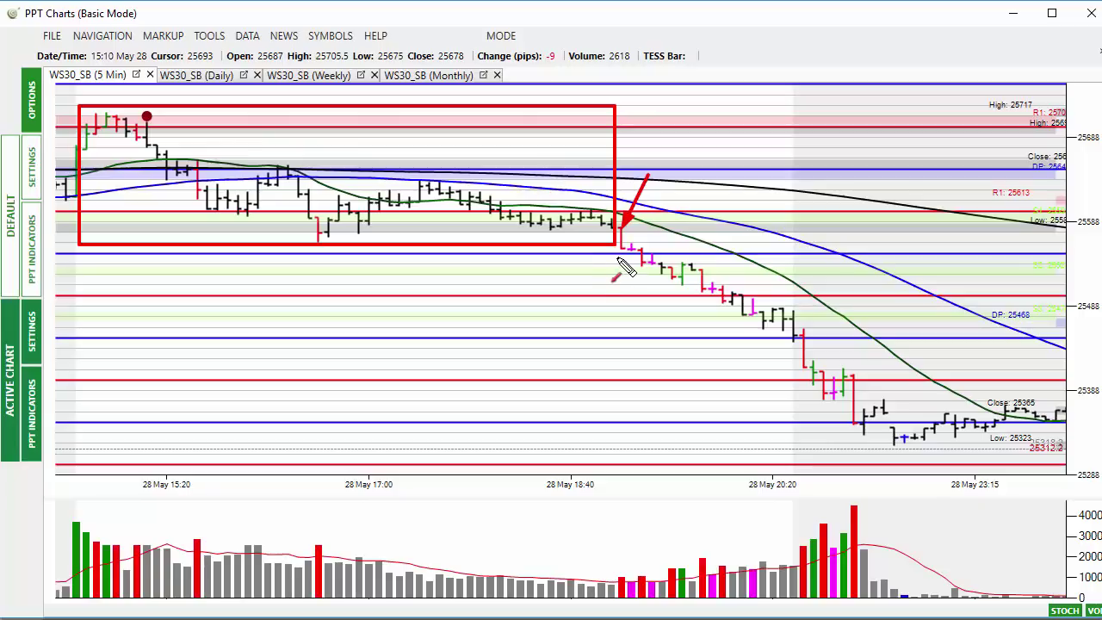
mouse_move(618, 257)
mouse_down()
mouse_move(731, 379)
mouse_move(849, 425)
mouse_up()
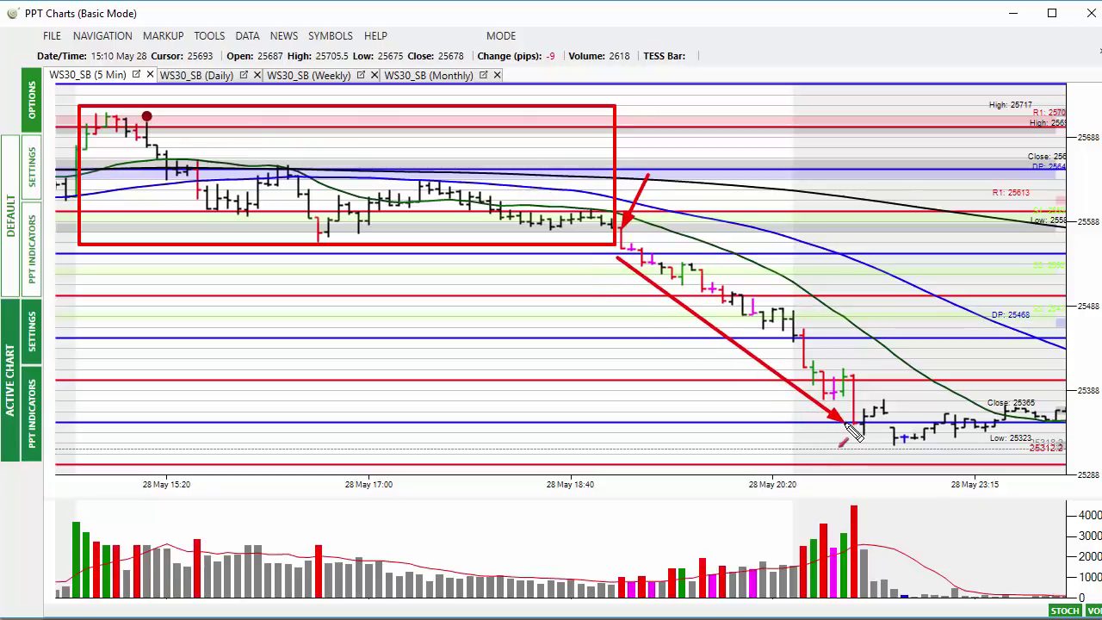
key(Escape)
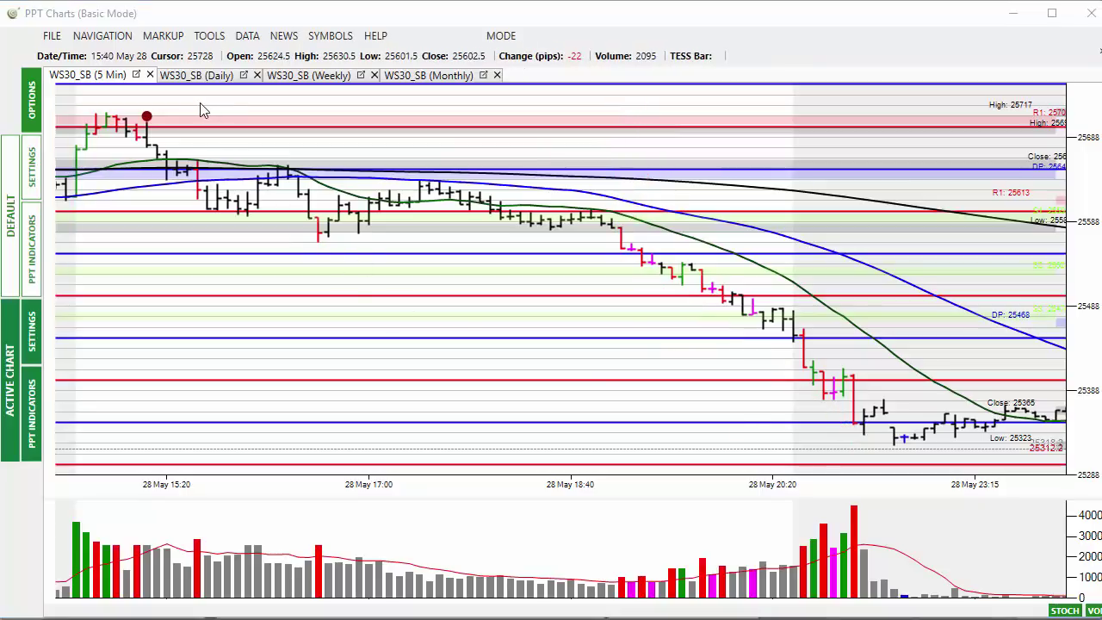
Step: Trace the 28 May swings with red arrows from the dark red dot through the lower highs into the sell-off, and clear them
drag(183, 100, 154, 118)
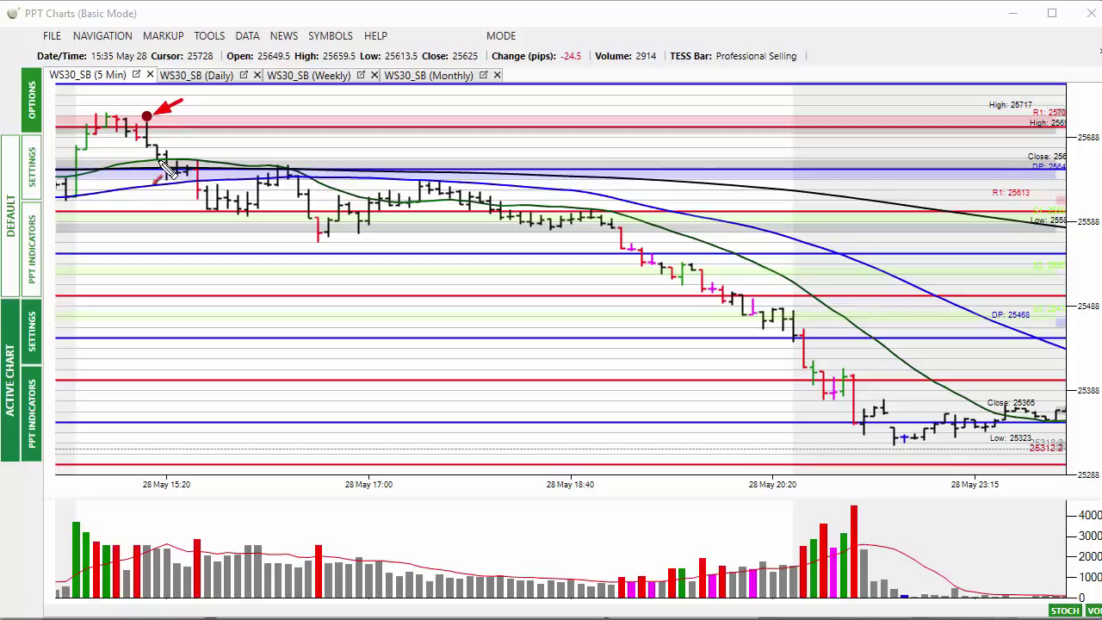
drag(124, 140, 159, 172)
drag(237, 152, 209, 168)
drag(300, 139, 292, 161)
mouse_move(162, 160)
mouse_down()
mouse_move(213, 211)
mouse_move(284, 169)
mouse_move(291, 179)
mouse_up()
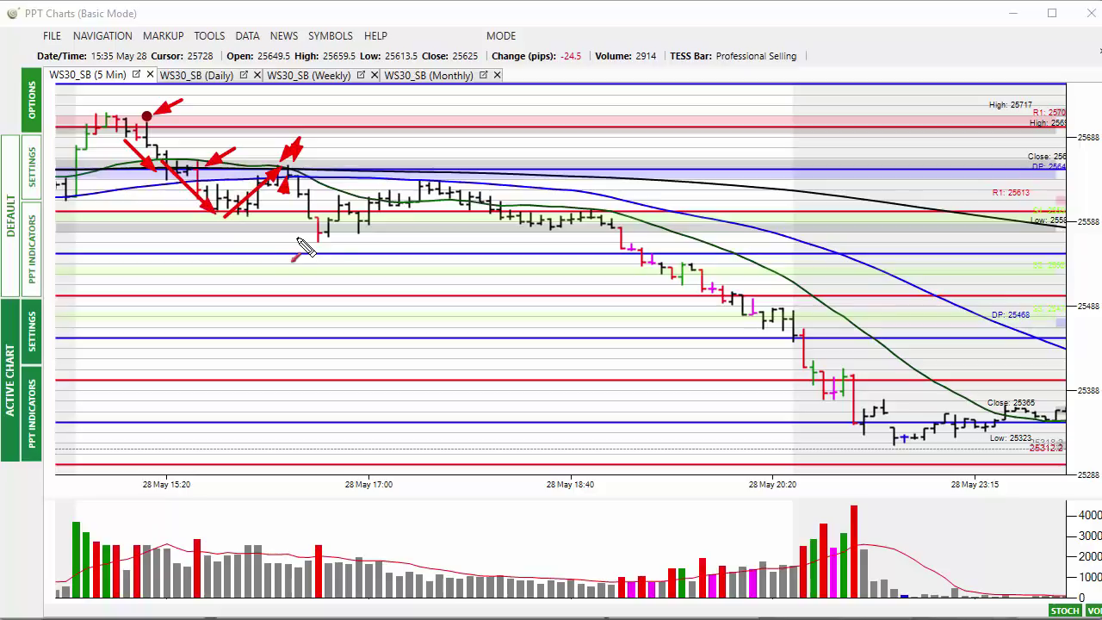
drag(454, 139, 428, 183)
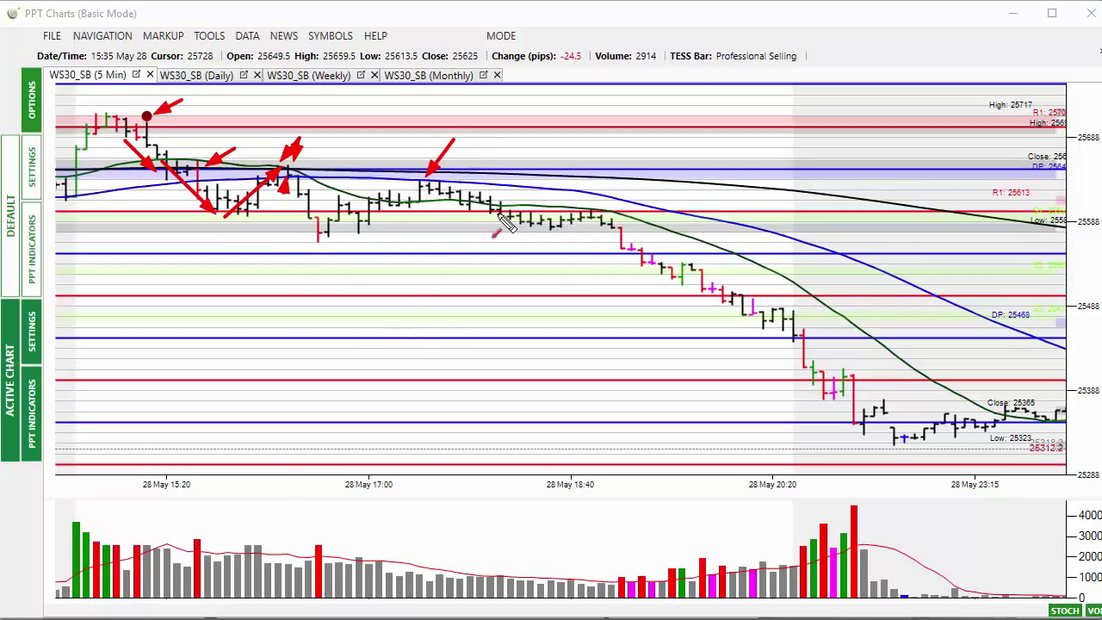
drag(593, 231, 628, 272)
drag(671, 307, 825, 426)
key(Escape)
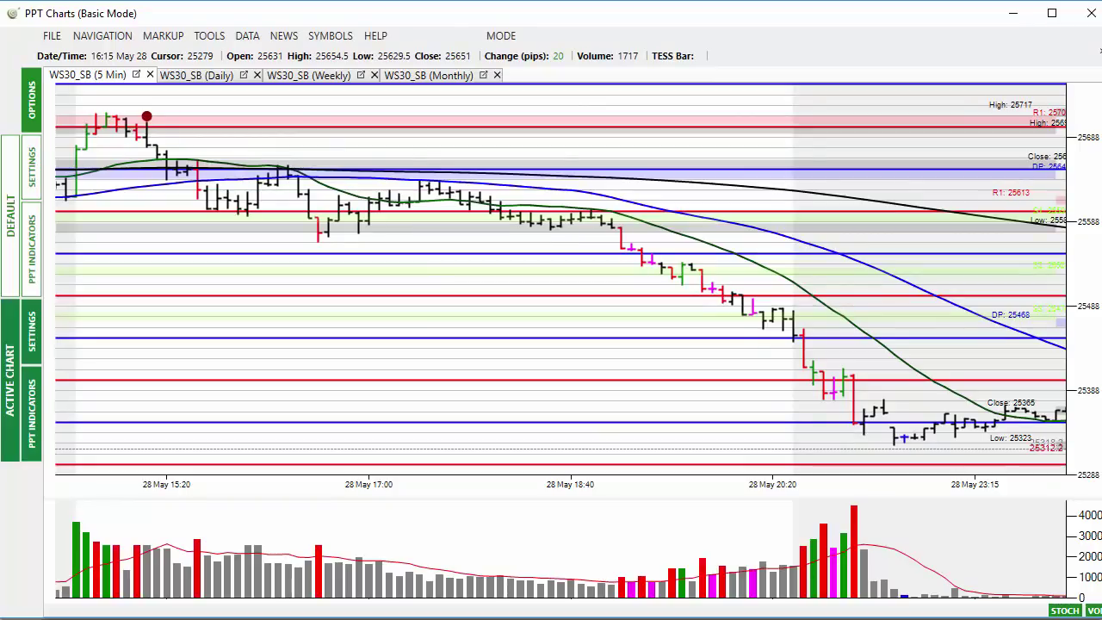
Step: Switch to the browser, frame the Morgan Stanley volatility article's headline with a temporary red rectangle, and view the article's opening paragraphs
key(alt+Tab)
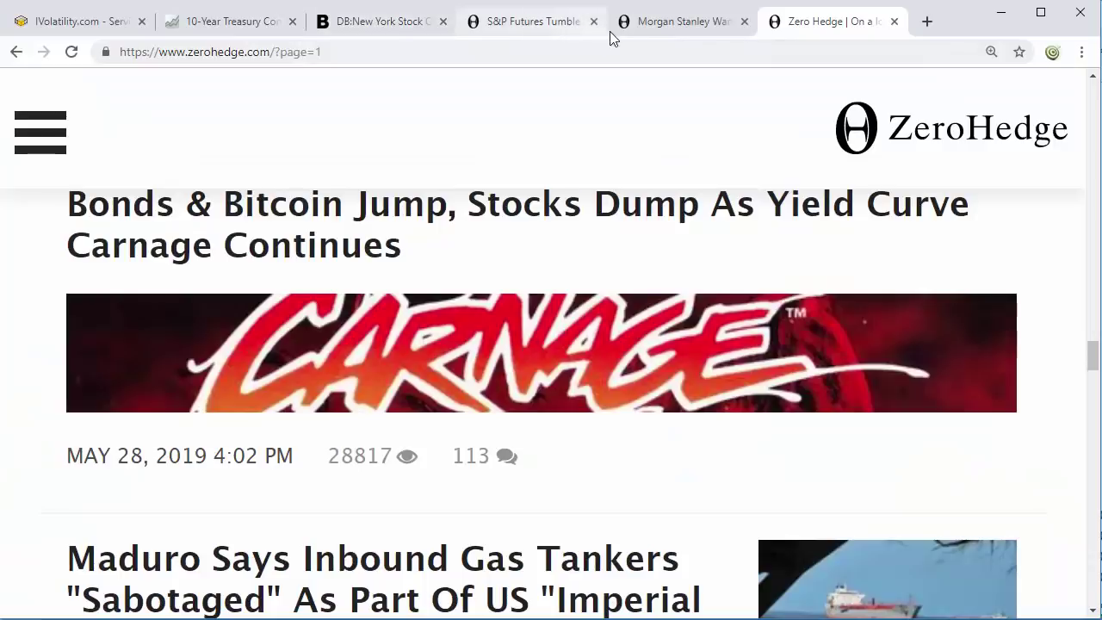
click(685, 33)
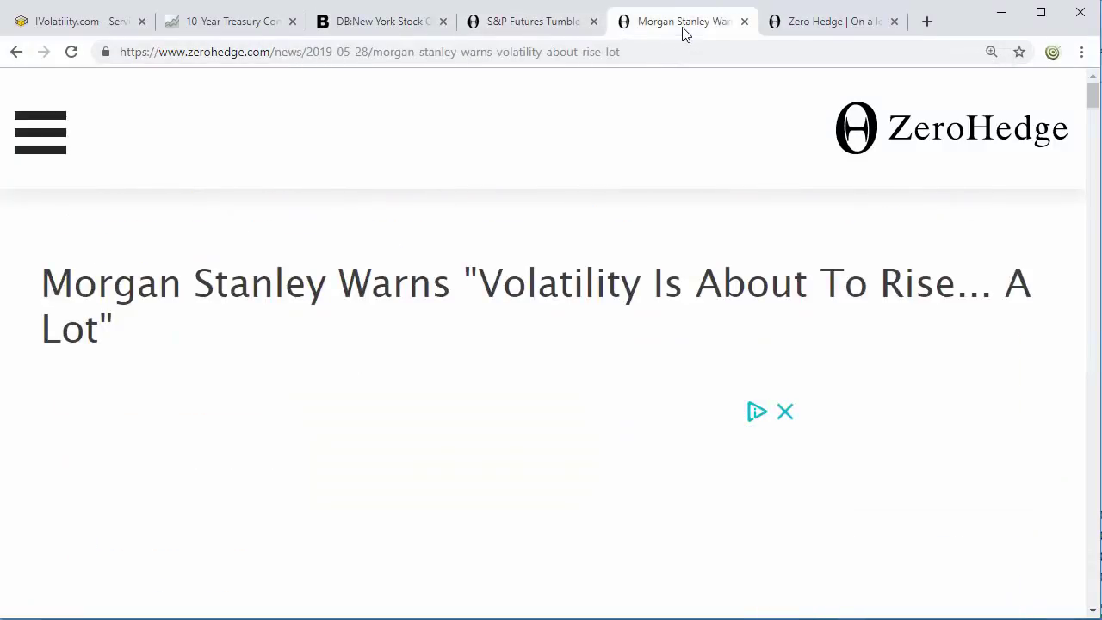
mouse_move(20, 246)
mouse_down()
mouse_move(800, 380)
mouse_move(1047, 372)
mouse_up()
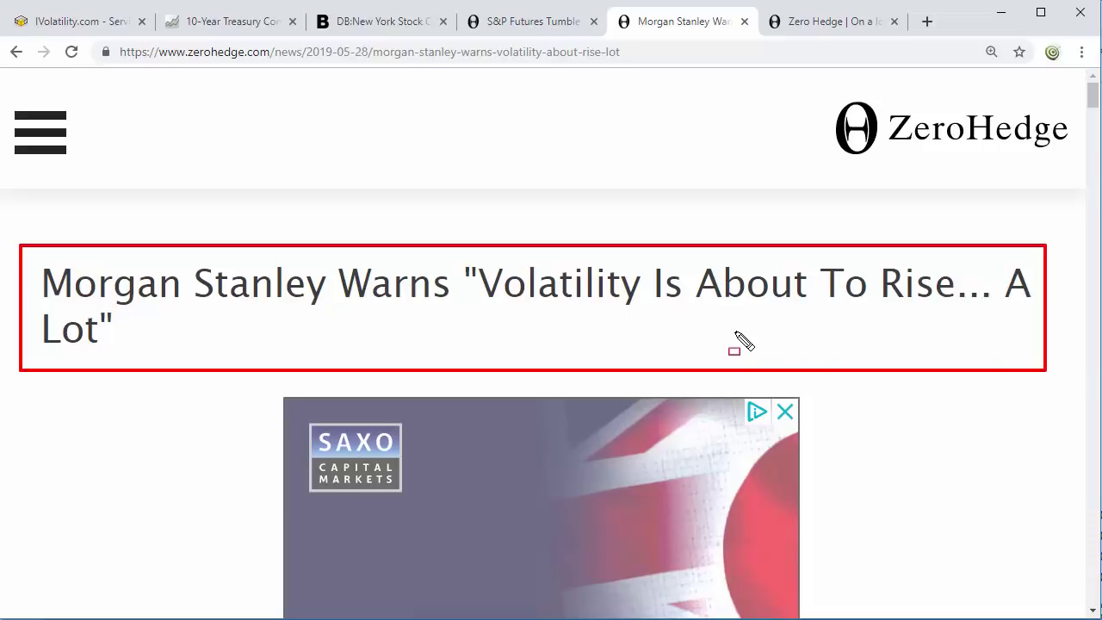
key(Escape)
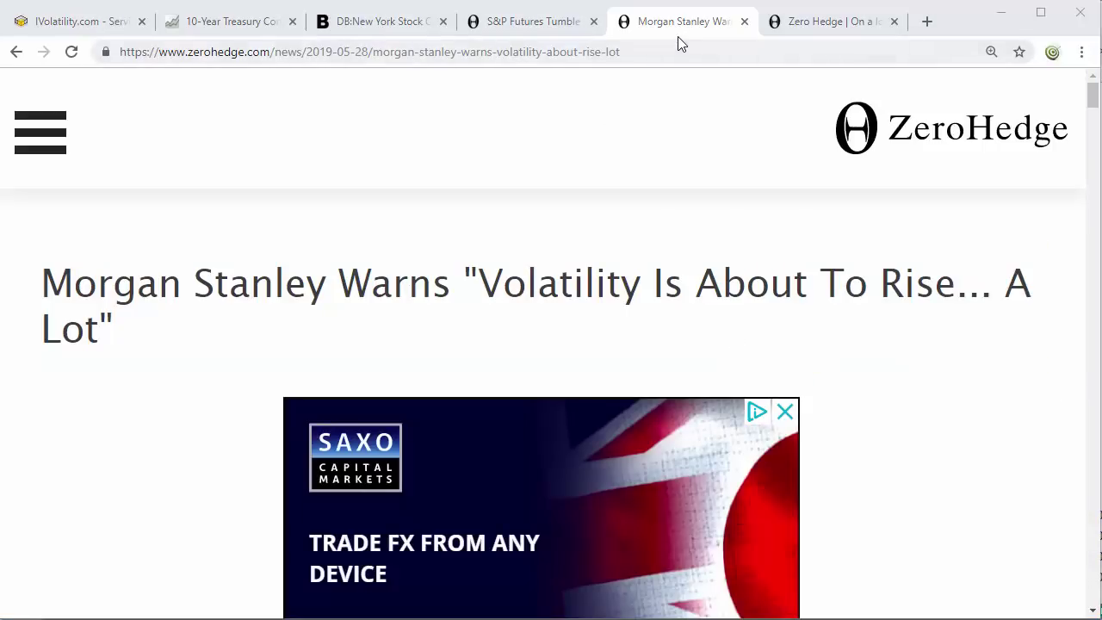
drag(1091, 103, 1090, 152)
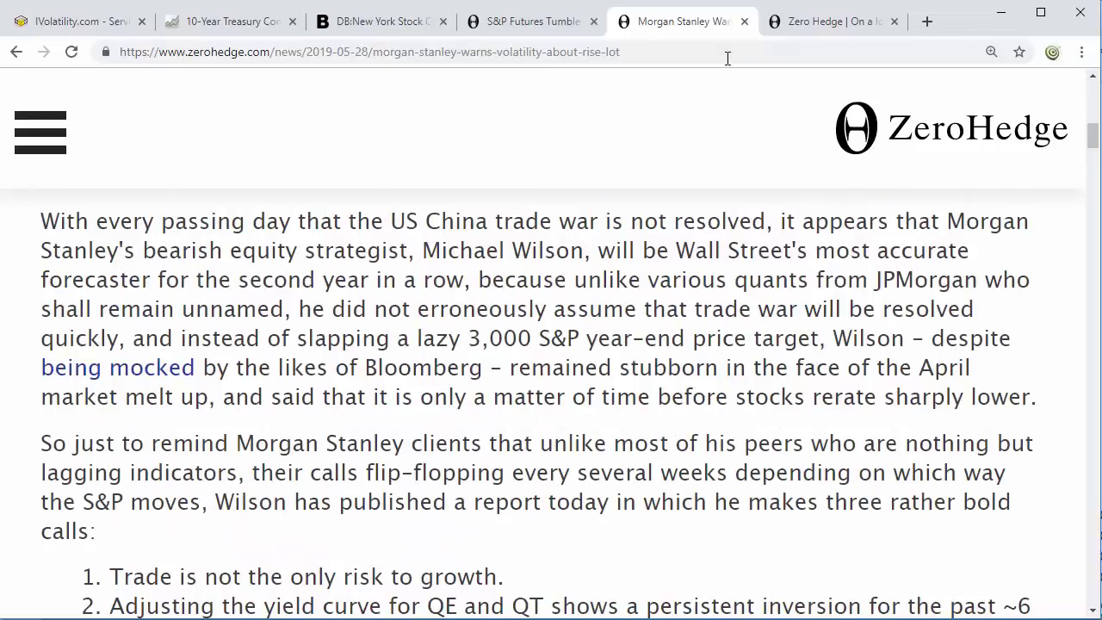
Step: Open the S&P Futures article, box its headline, point arrows at "Aussie", "Yield" and "Inverts", and clear the markup
click(808, 30)
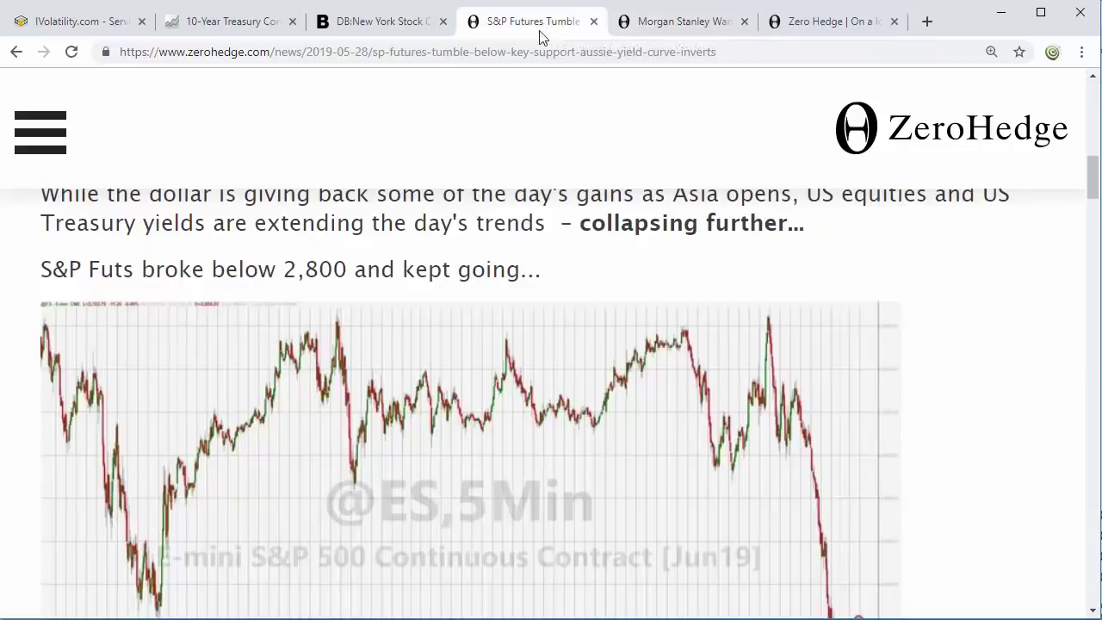
click(544, 31)
scroll(701, 362, up, 10)
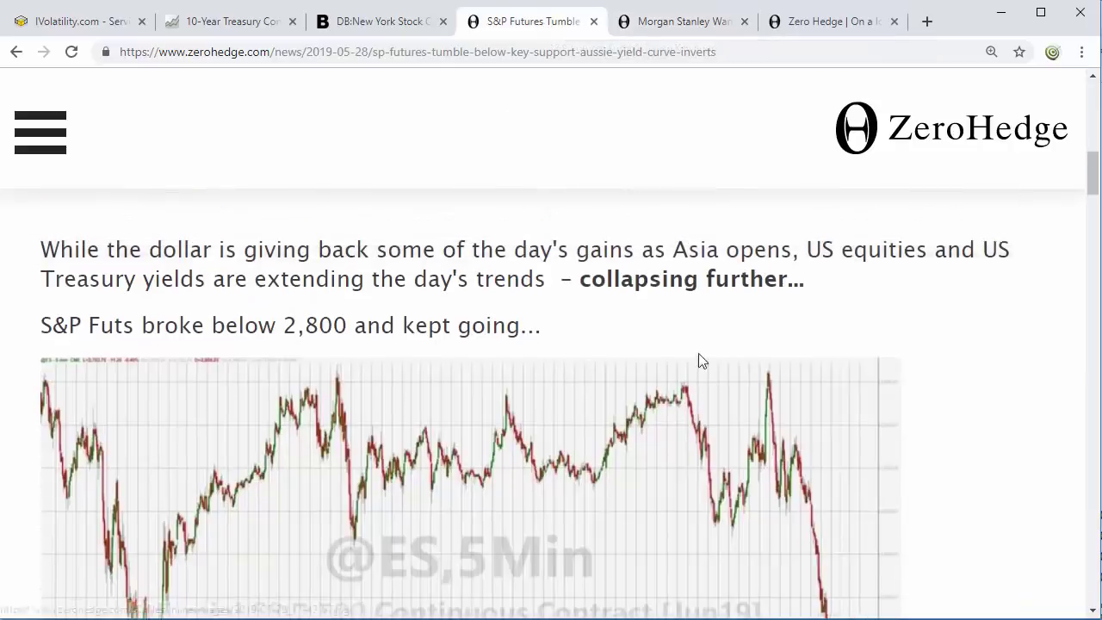
scroll(701, 363, up, 2)
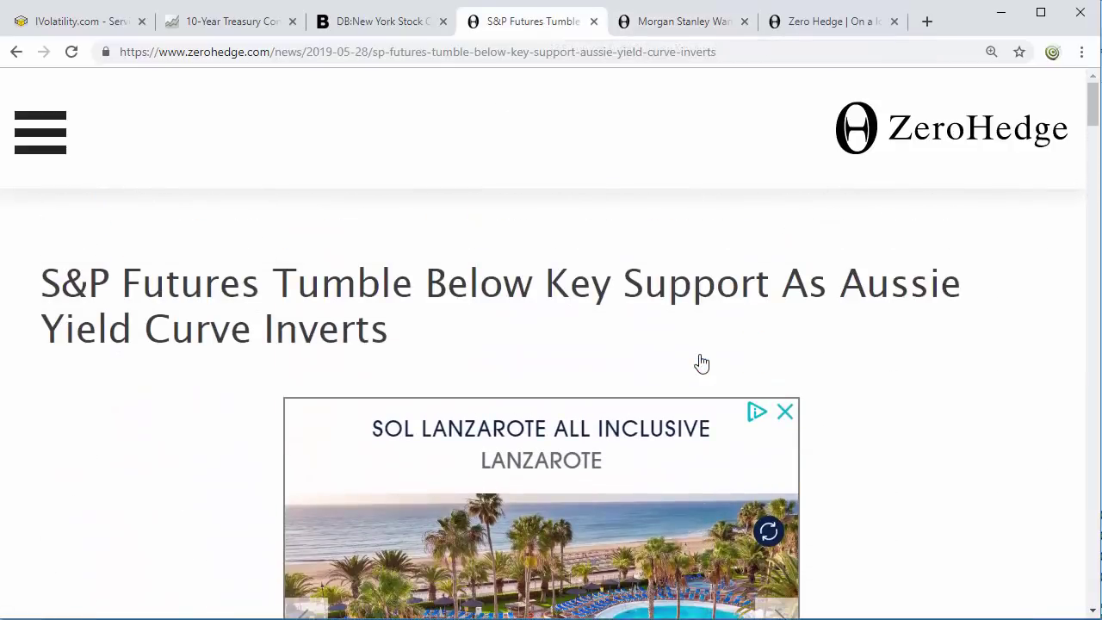
drag(15, 243, 584, 370)
drag(749, 376, 1044, 378)
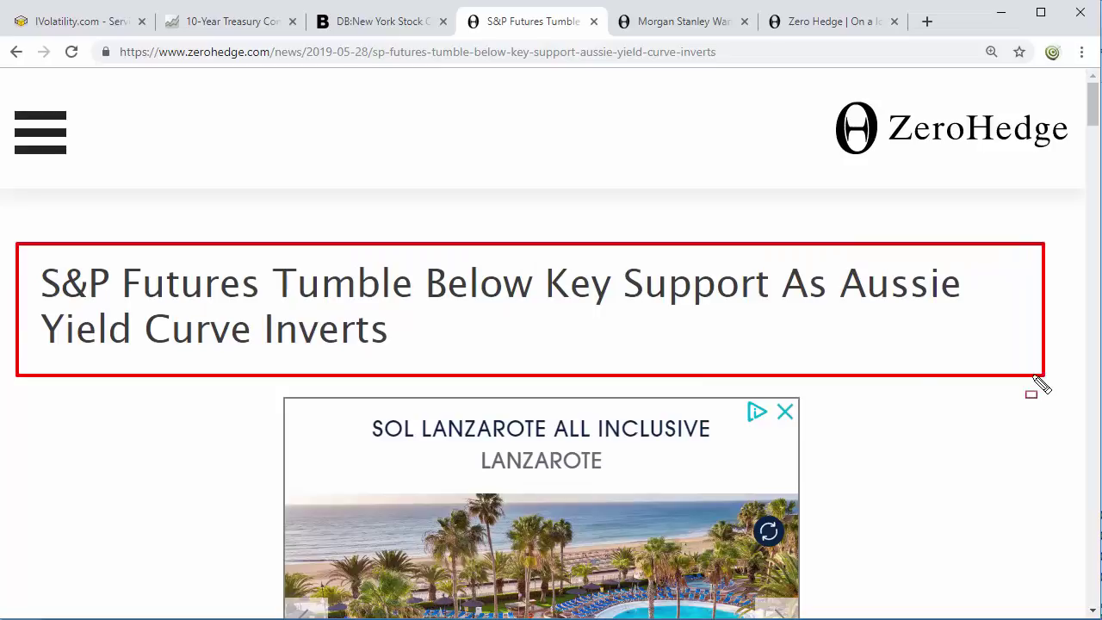
drag(921, 395, 892, 315)
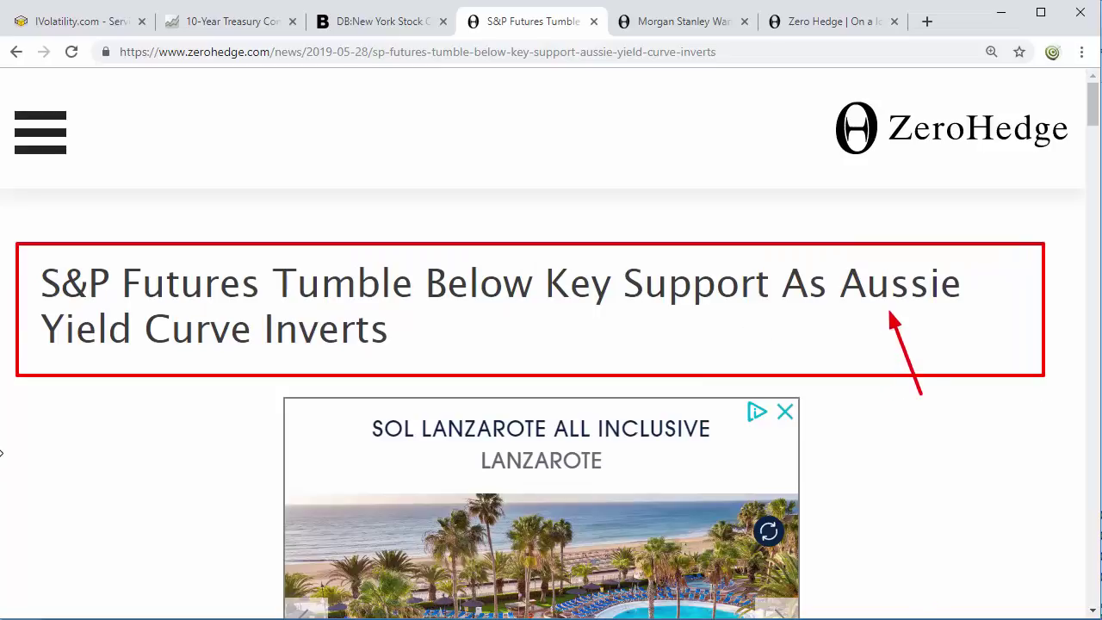
mouse_move(38, 441)
mouse_down()
mouse_move(78, 315)
mouse_move(77, 368)
mouse_up()
drag(114, 414, 262, 359)
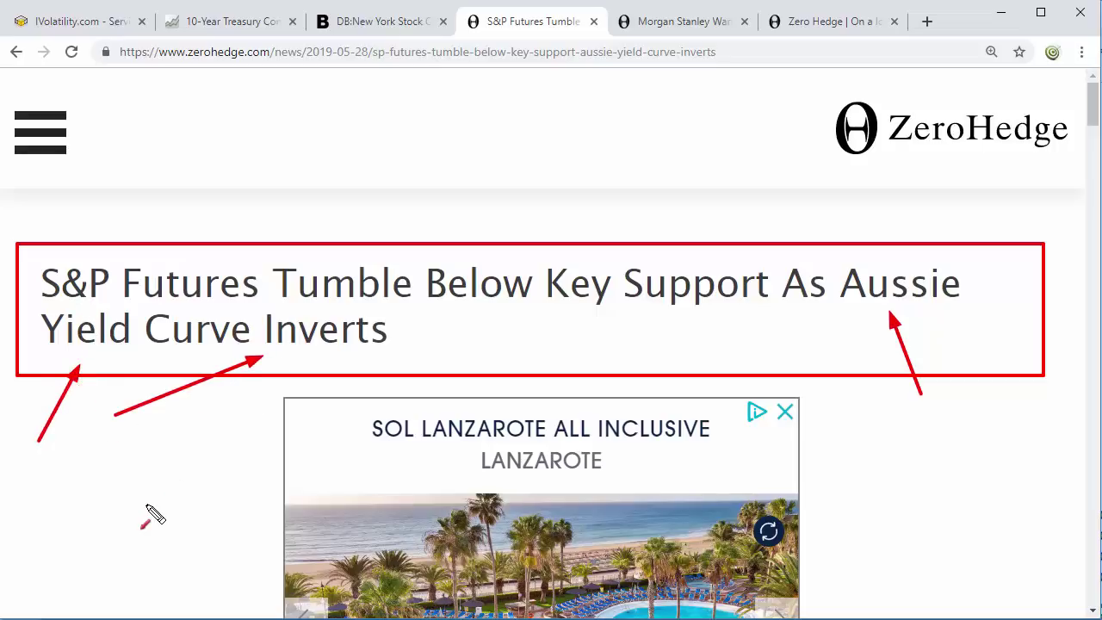
key(Escape)
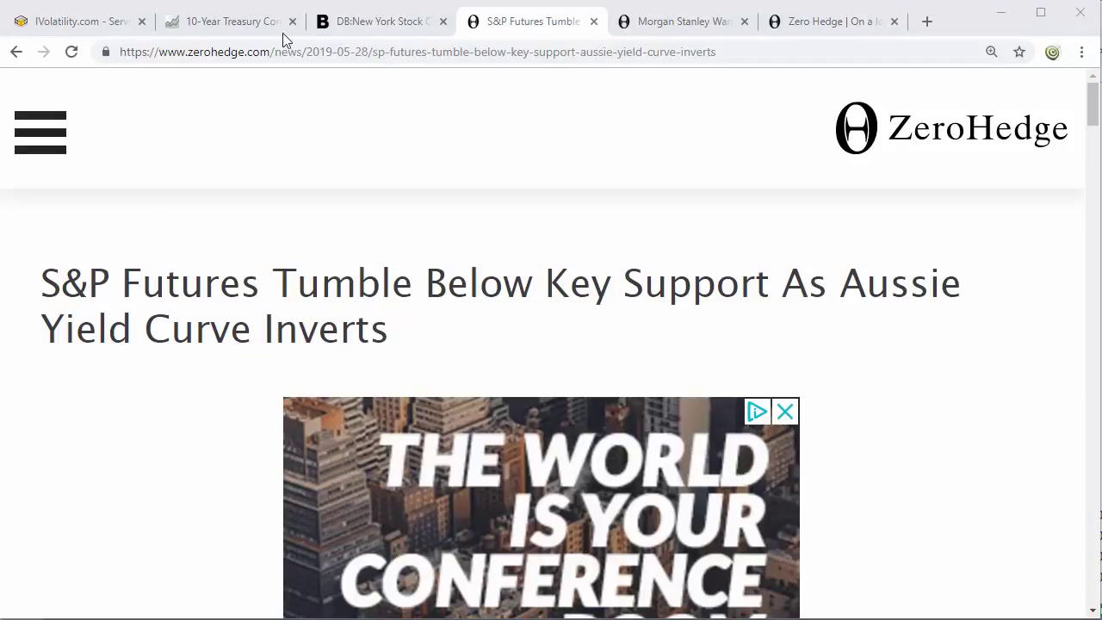
Step: Open the FRED 10-Year minus 3-Month Treasury spread graph, mark the late-May low below zero with an arrow, and clear it
click(211, 24)
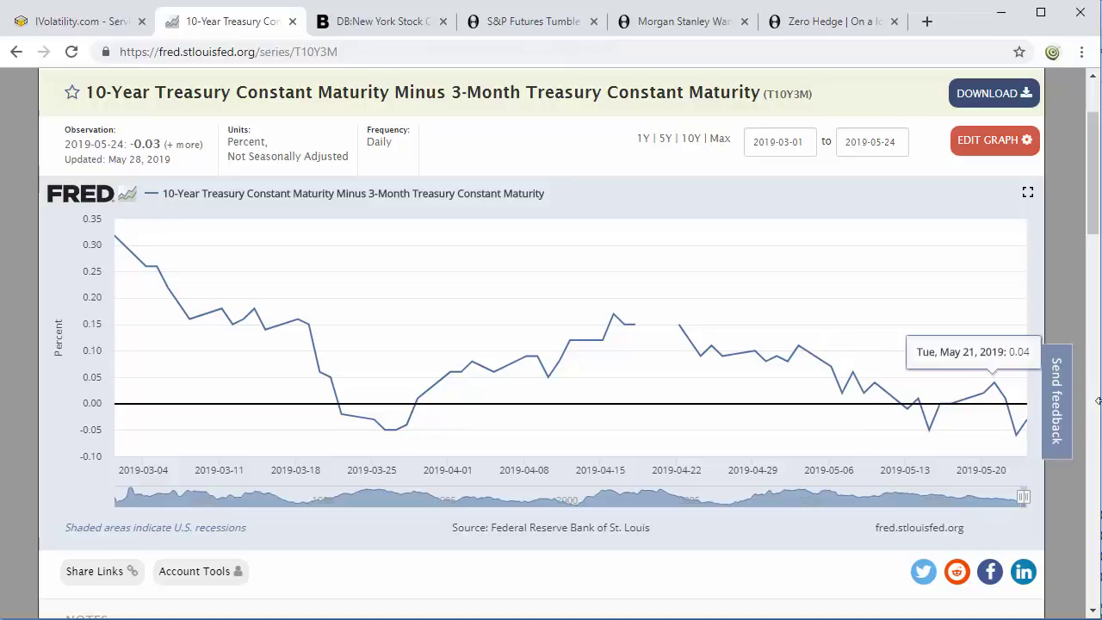
mouse_move(1030, 458)
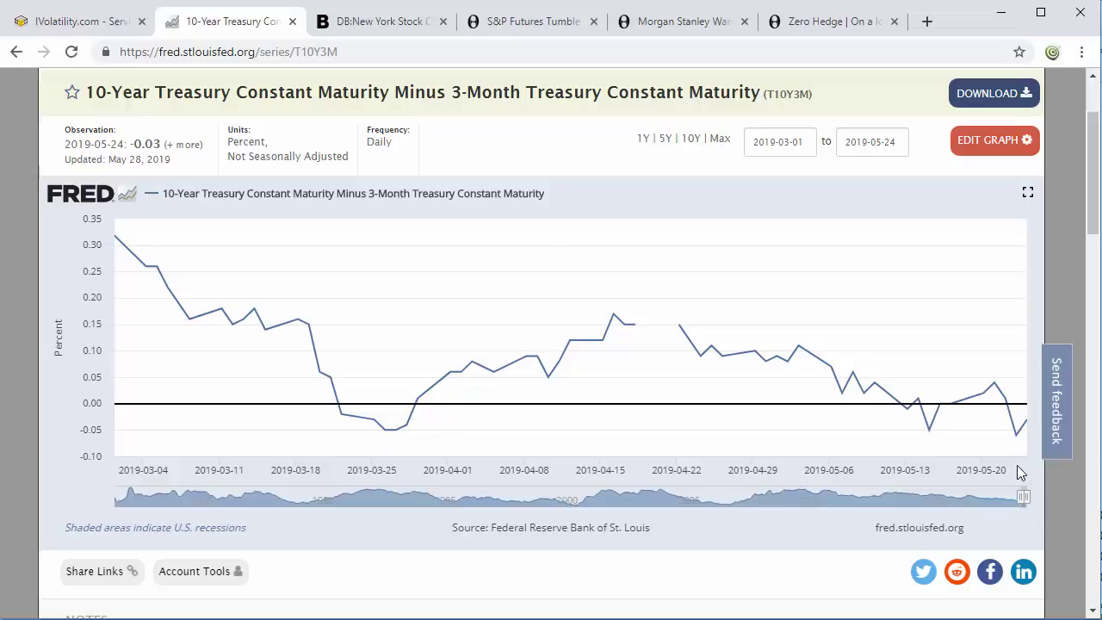
drag(1003, 472, 1015, 441)
key(Escape)
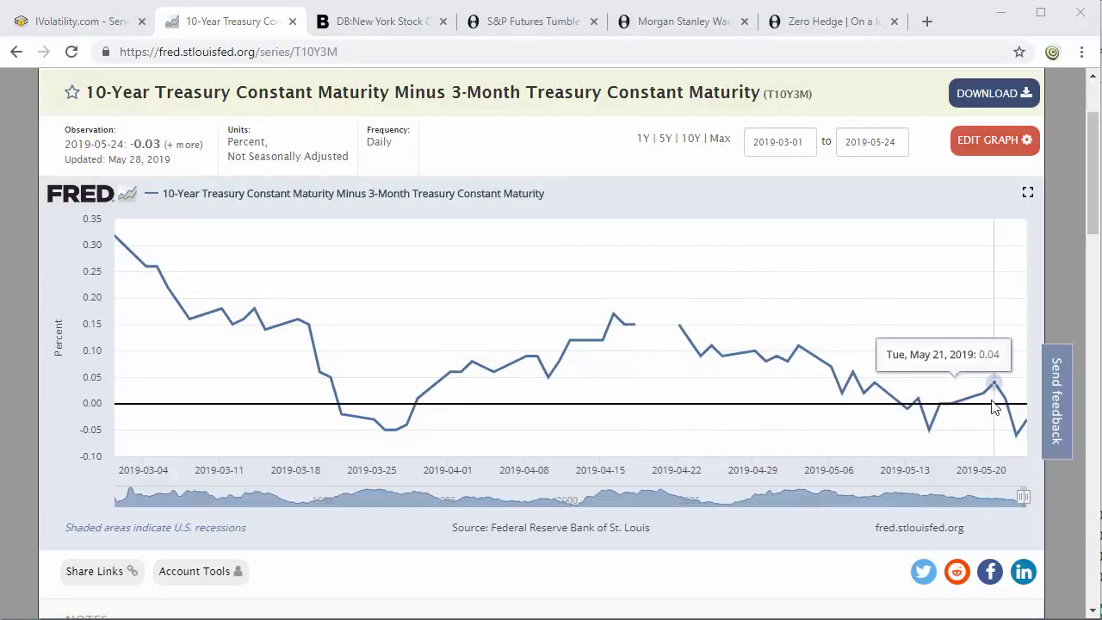
Step: Display the Treasury spread's full history from 1982-01-04 to 2019-05-24 and examine its dips below zero against the shaded recessions
drag(1093, 226, 1090, 206)
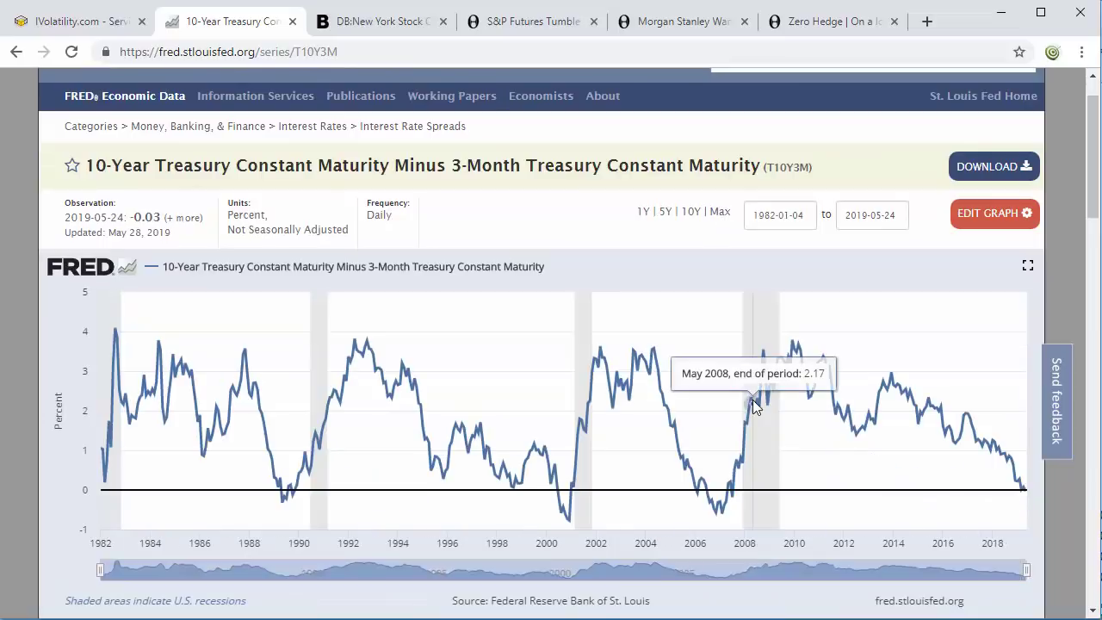
scroll(1089, 235, down, 2)
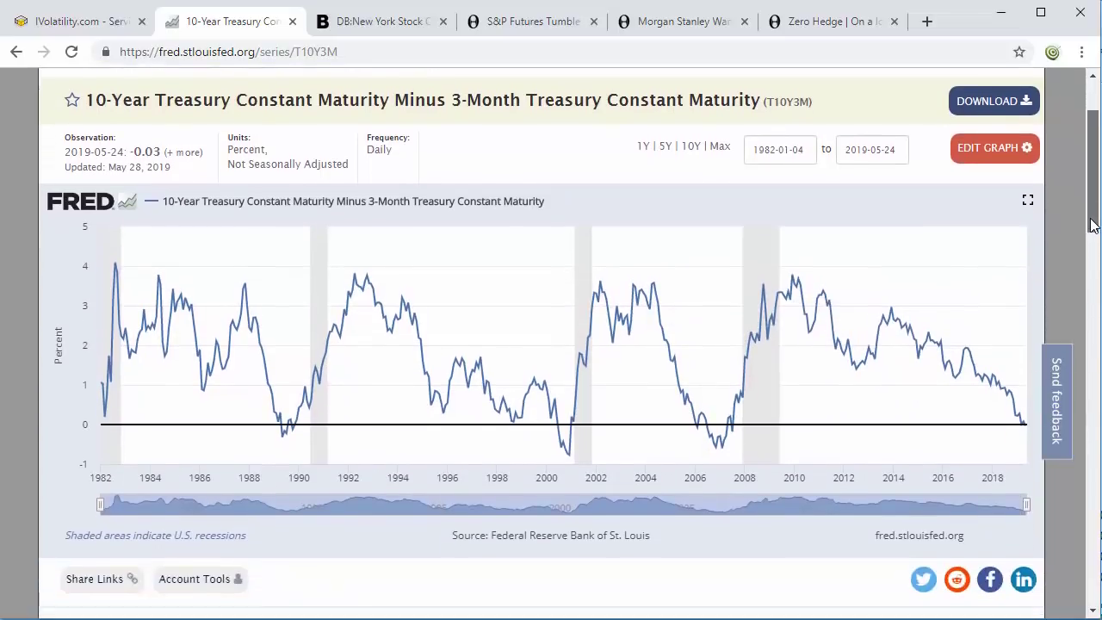
drag(1089, 241, 1090, 220)
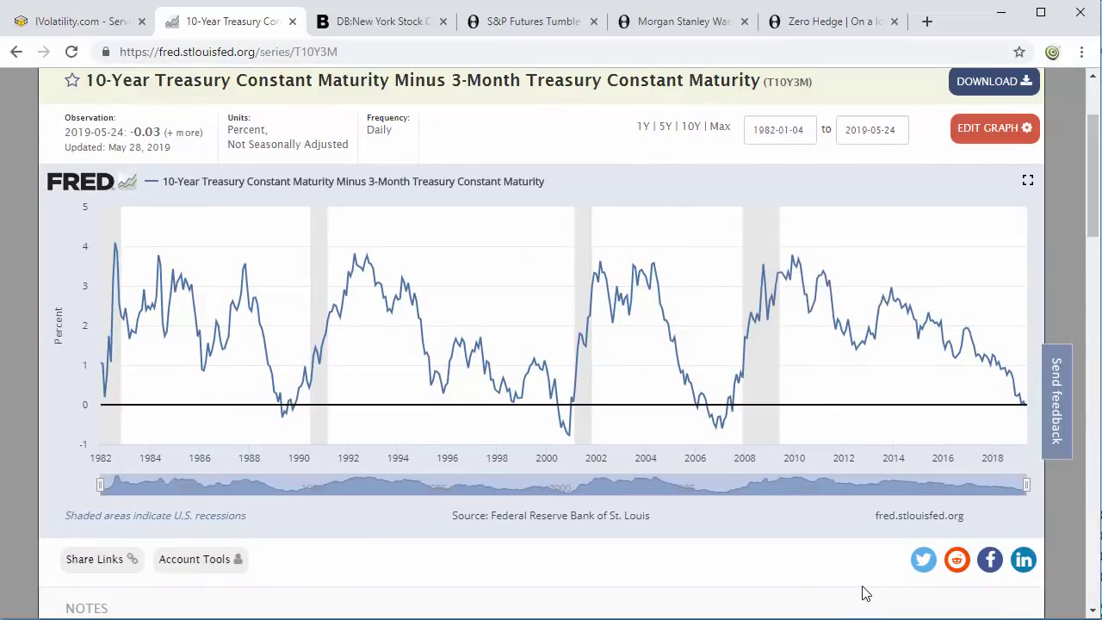
Step: Point temporary arrows at the Treasury spread's dips below zero around 1989, 2000 and 2007, and clear them
key(ctrl+shift+d)
drag(343, 503, 287, 413)
drag(463, 519, 547, 435)
drag(722, 515, 722, 439)
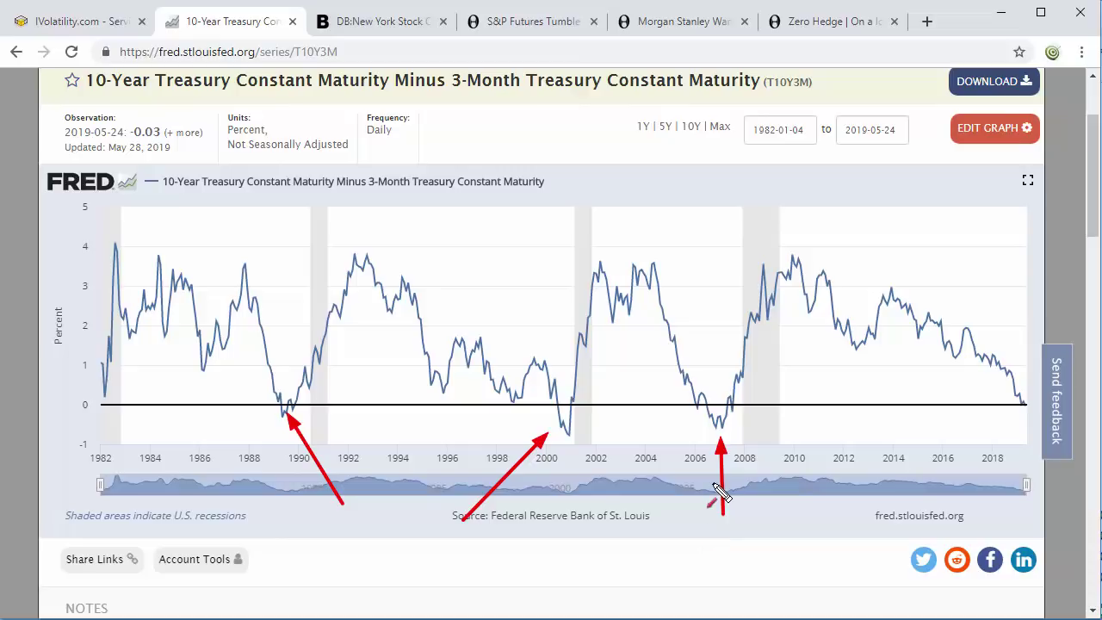
key(Escape)
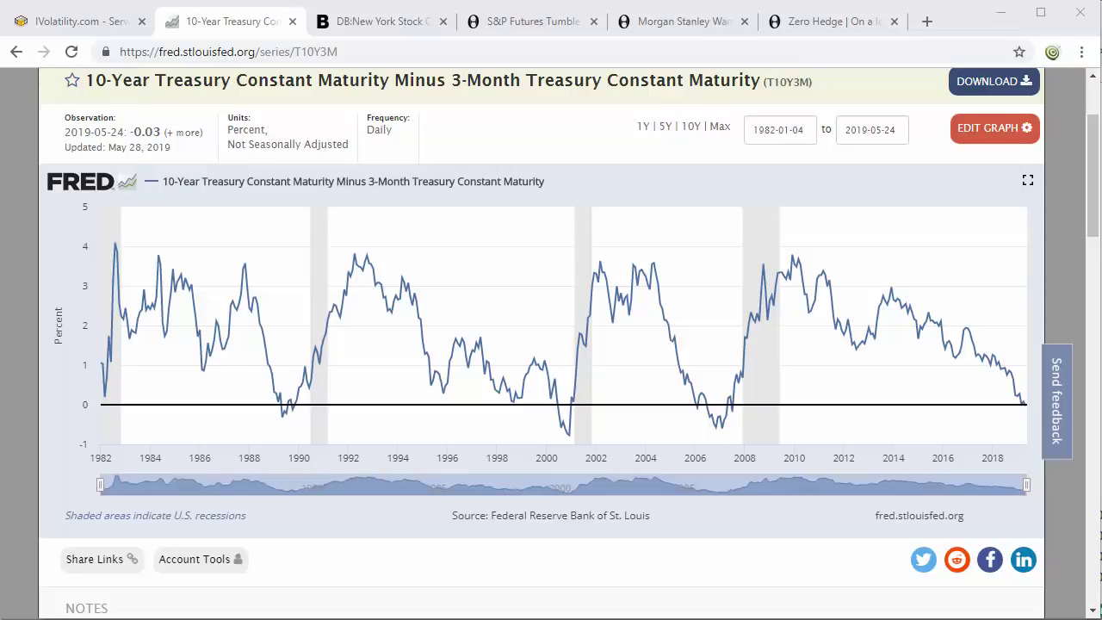
Step: Switch to PPT Charts, view the daily WS30 chart, box the 25214 extension level temporarily, and clear the box
key(alt+Tab)
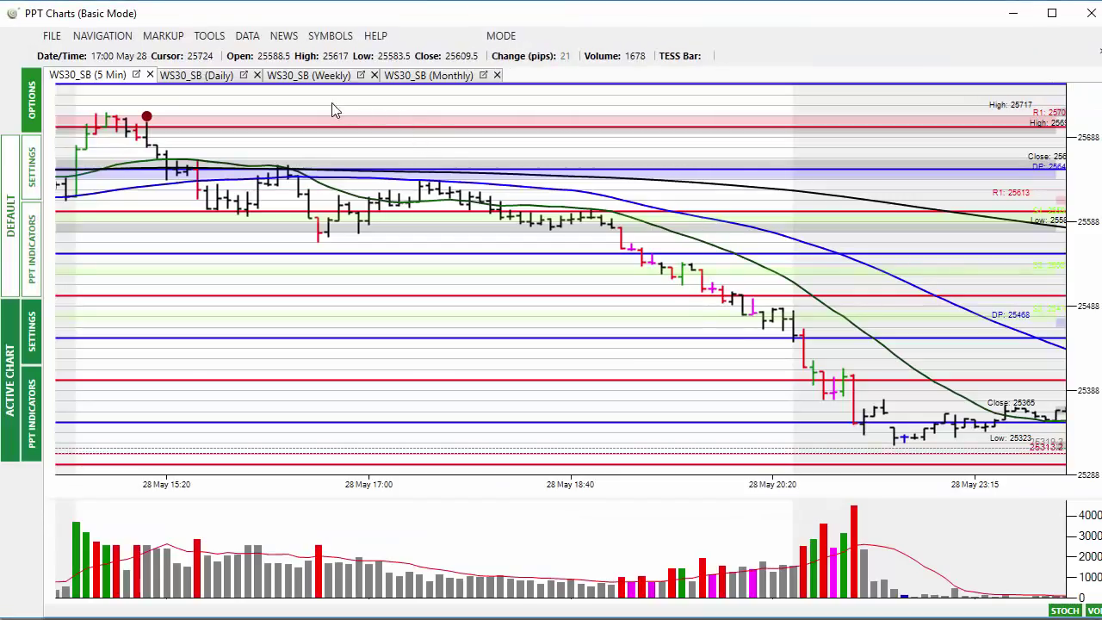
click(215, 75)
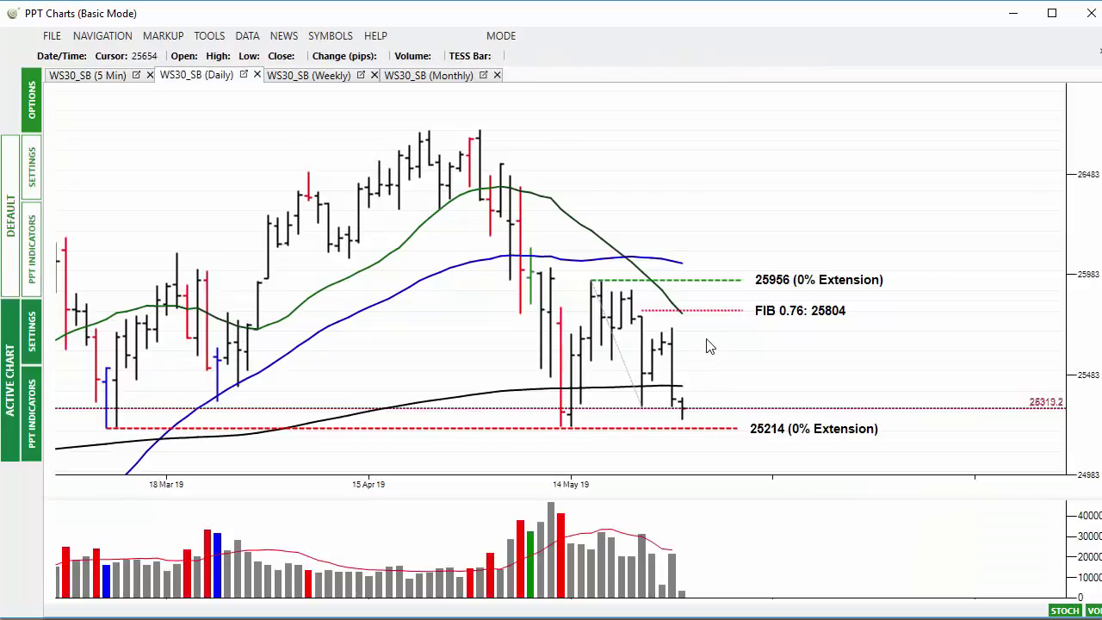
scroll(711, 347, up, 3)
mouse_move(857, 418)
mouse_down()
mouse_move(892, 441)
mouse_move(968, 453)
mouse_up()
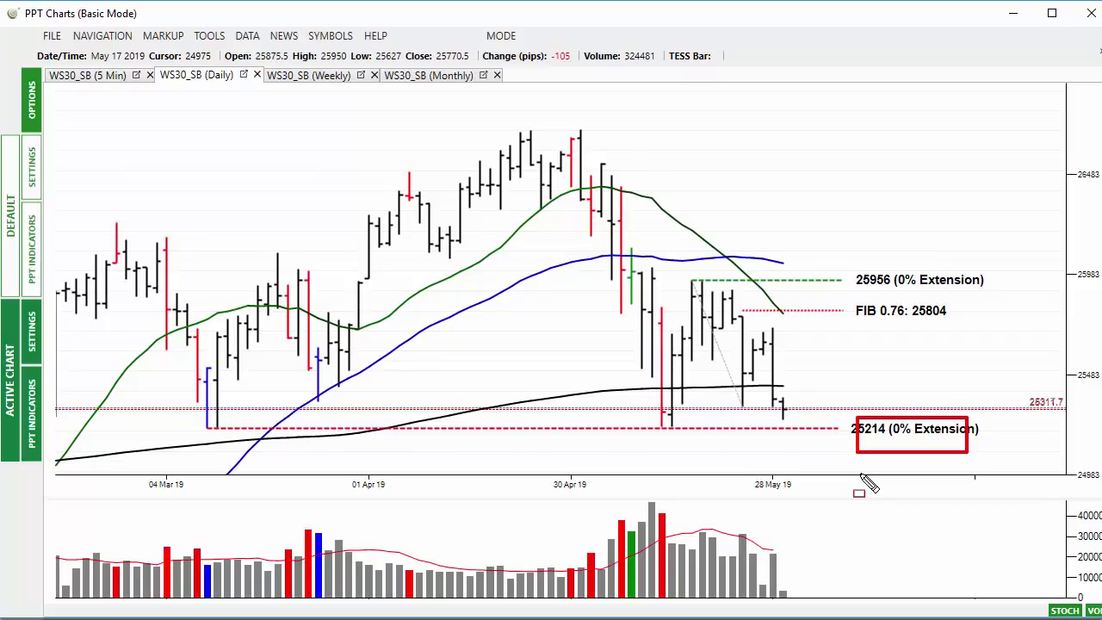
key(Escape)
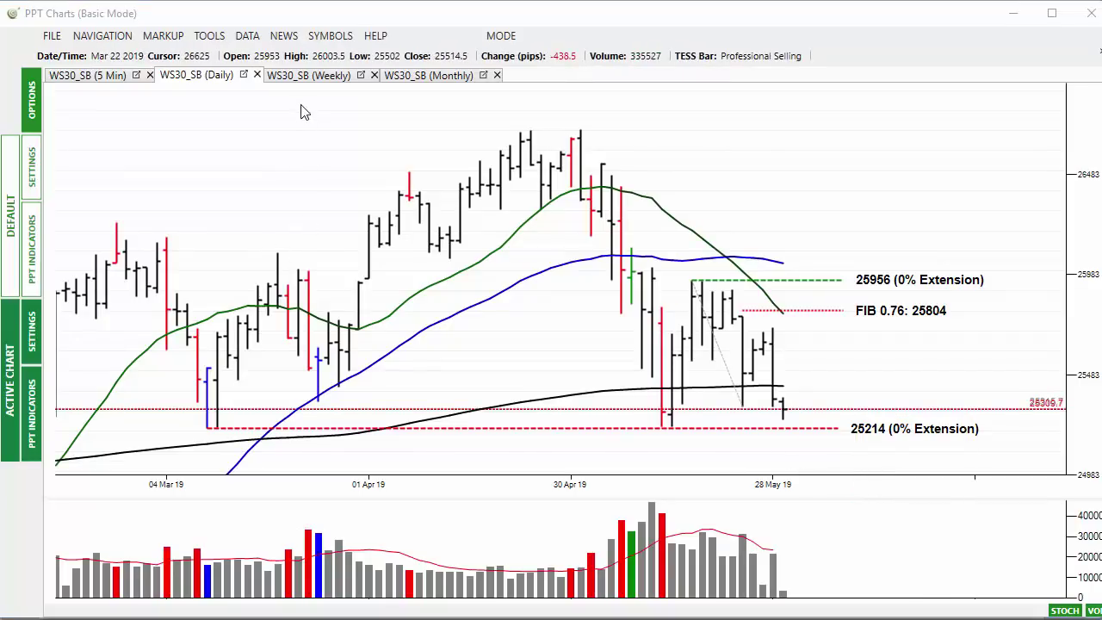
Step: On the weekly WS30 chart, add a right-extended Extension Line from the March 2019 low at 25214
click(307, 76)
drag(822, 320, 725, 313)
click(155, 36)
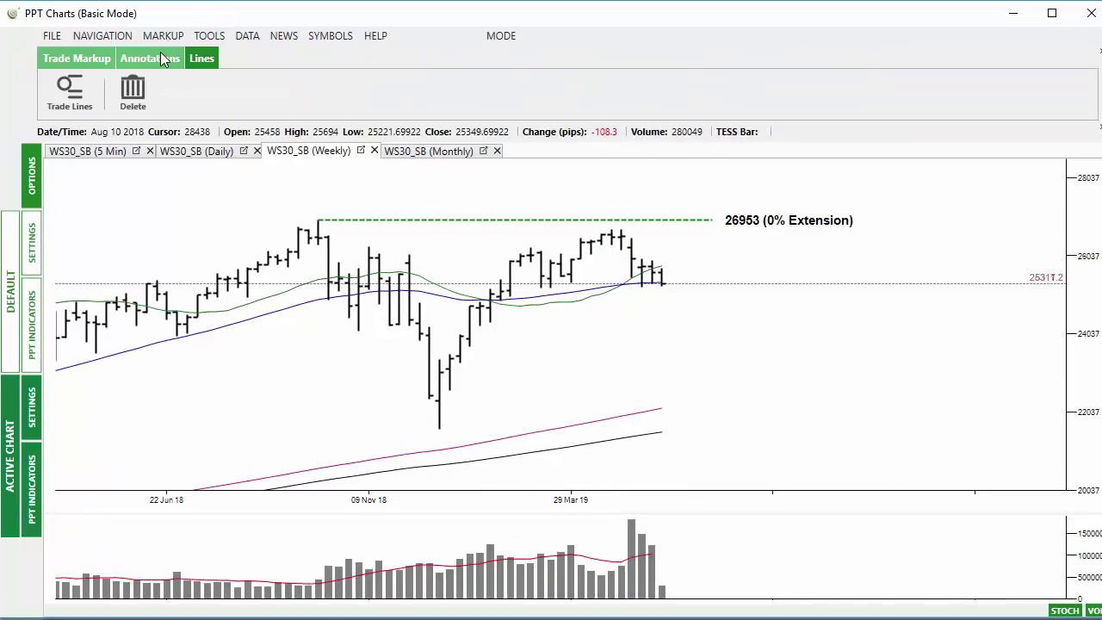
click(155, 58)
click(150, 83)
click(172, 109)
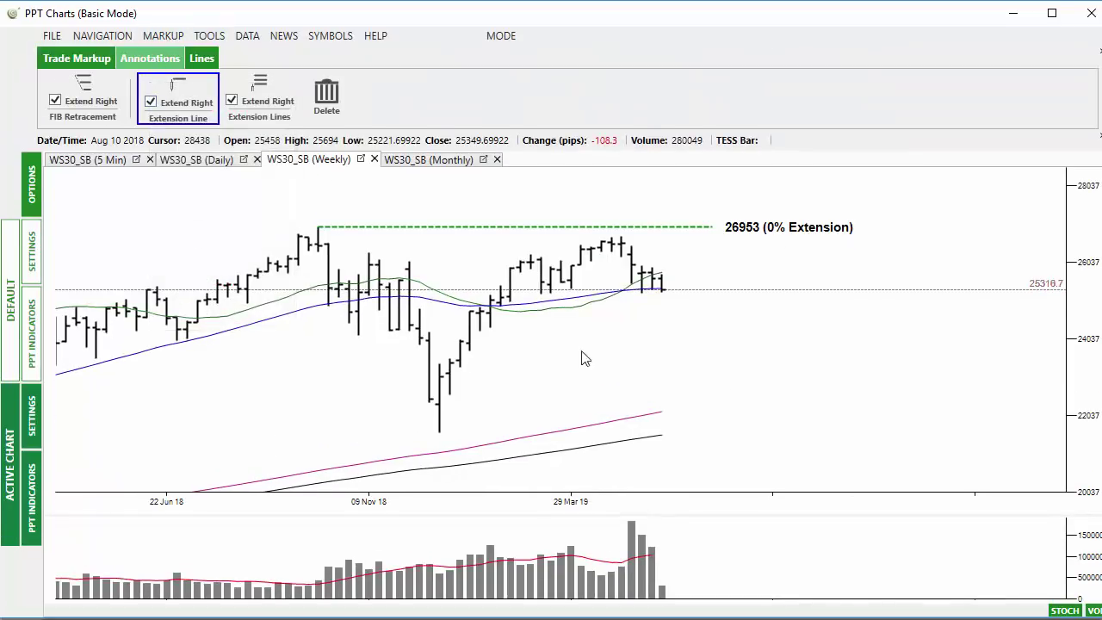
click(542, 303)
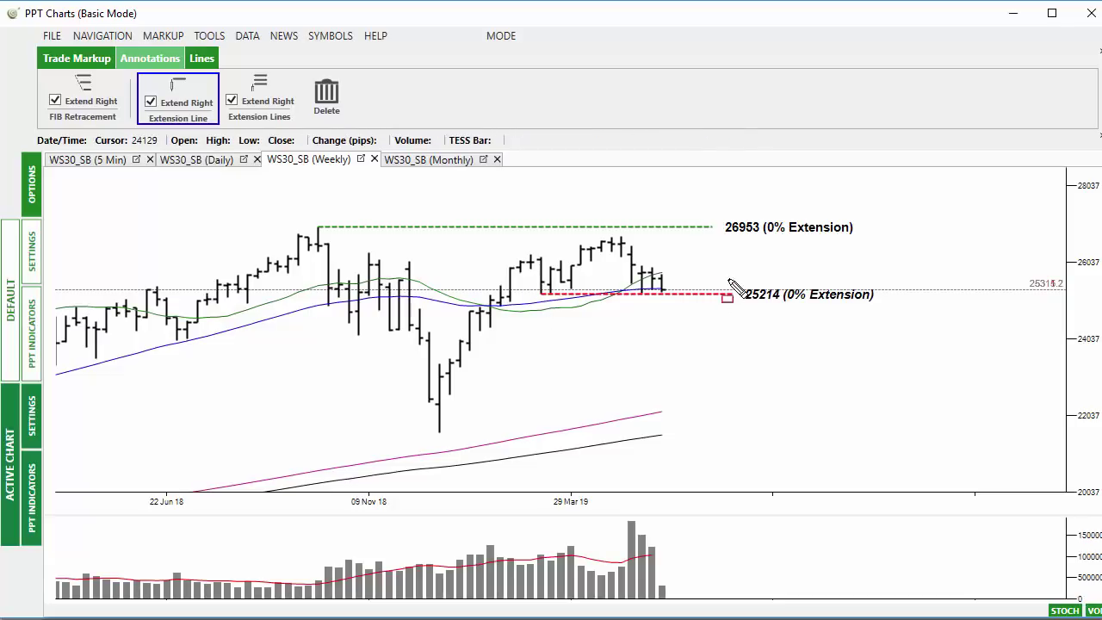
Step: Box the weekly 25214 level, draw arrows down from current price and at the December 2018 low, and clear the markup
drag(728, 278, 916, 329)
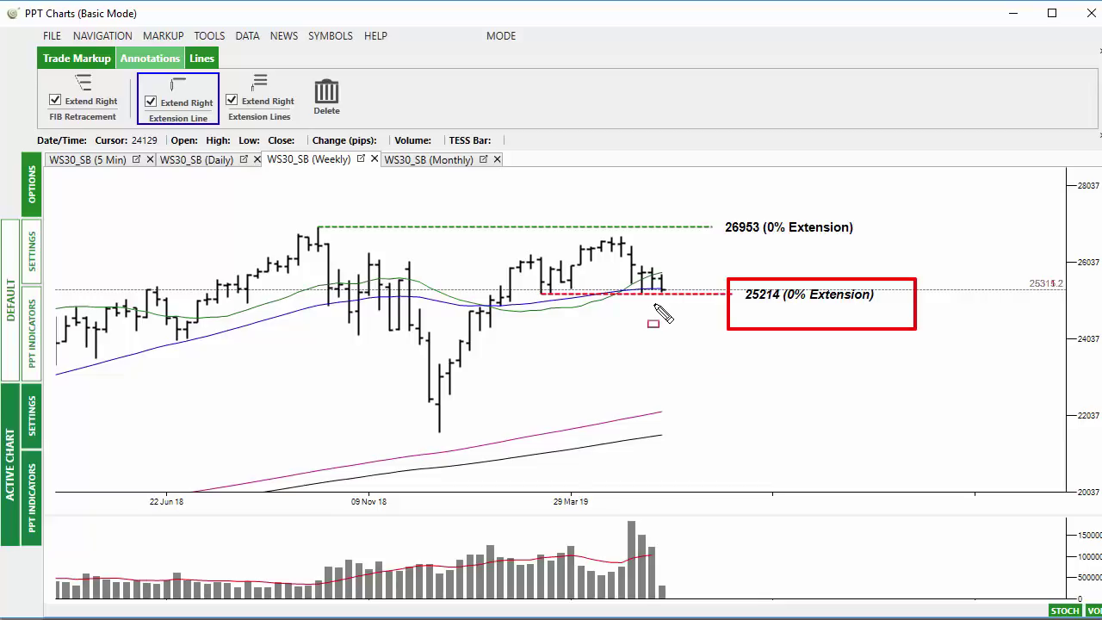
drag(654, 303, 669, 422)
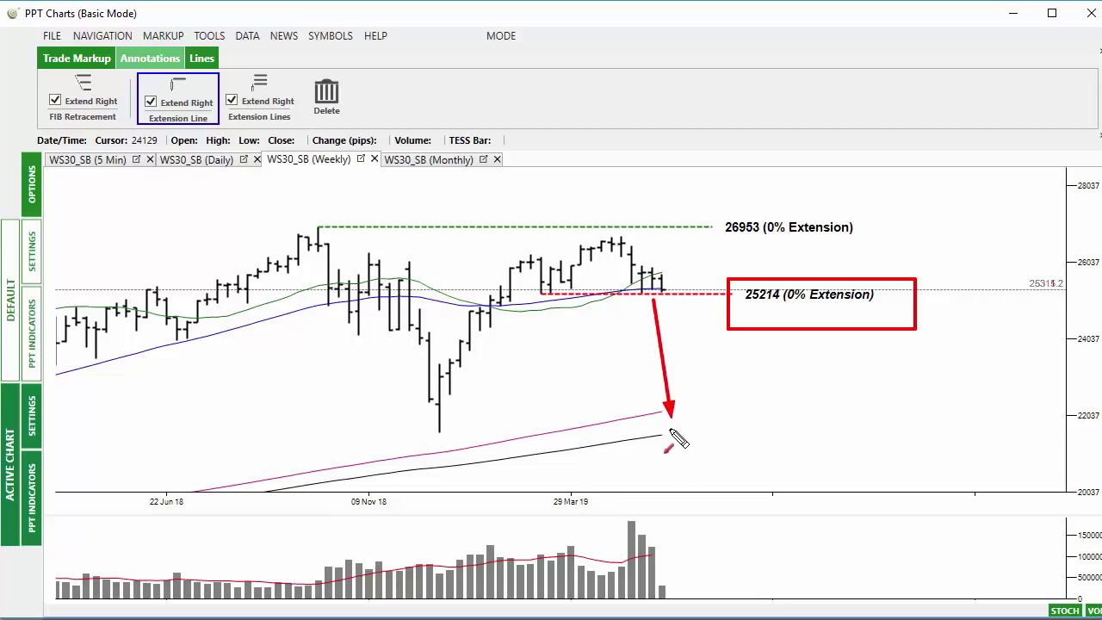
drag(551, 453, 443, 433)
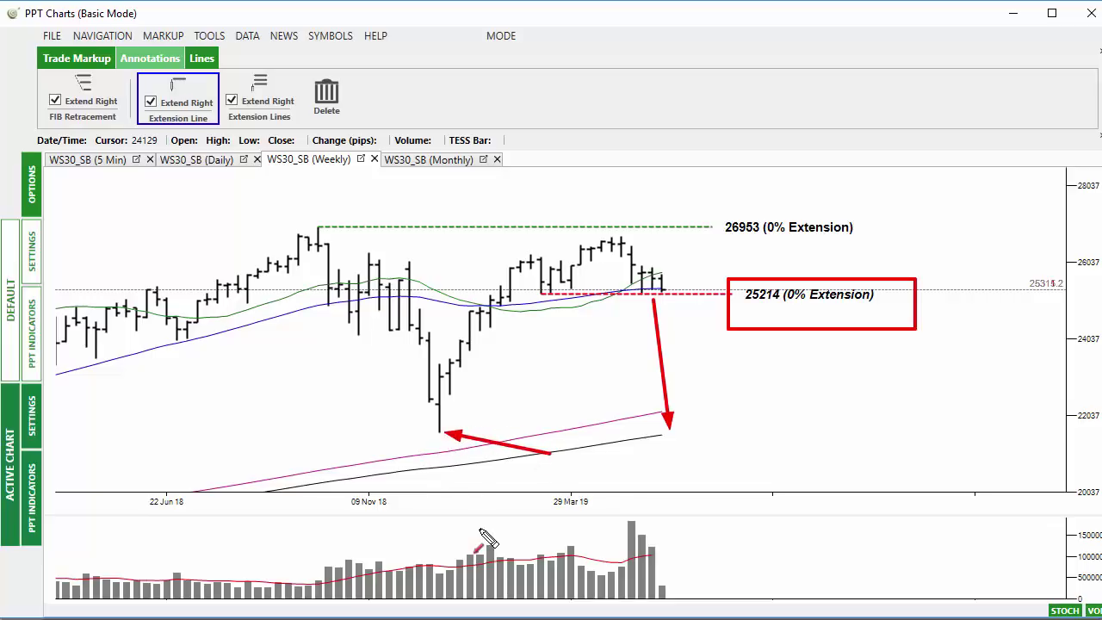
click(178, 91)
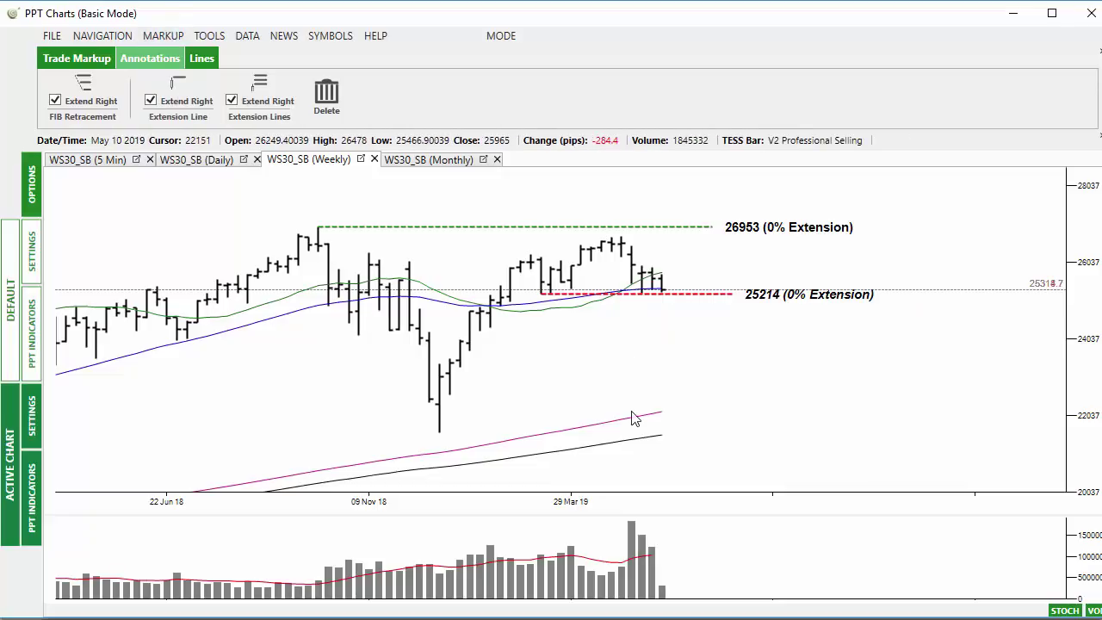
Step: Box the weekly 26953 extension level, draw an arrow up from the December 2018 low to the 2019 highs, and clear both
drag(715, 211, 875, 255)
mouse_move(441, 411)
mouse_down()
mouse_move(596, 234)
mouse_move(612, 238)
mouse_up()
key(Escape)
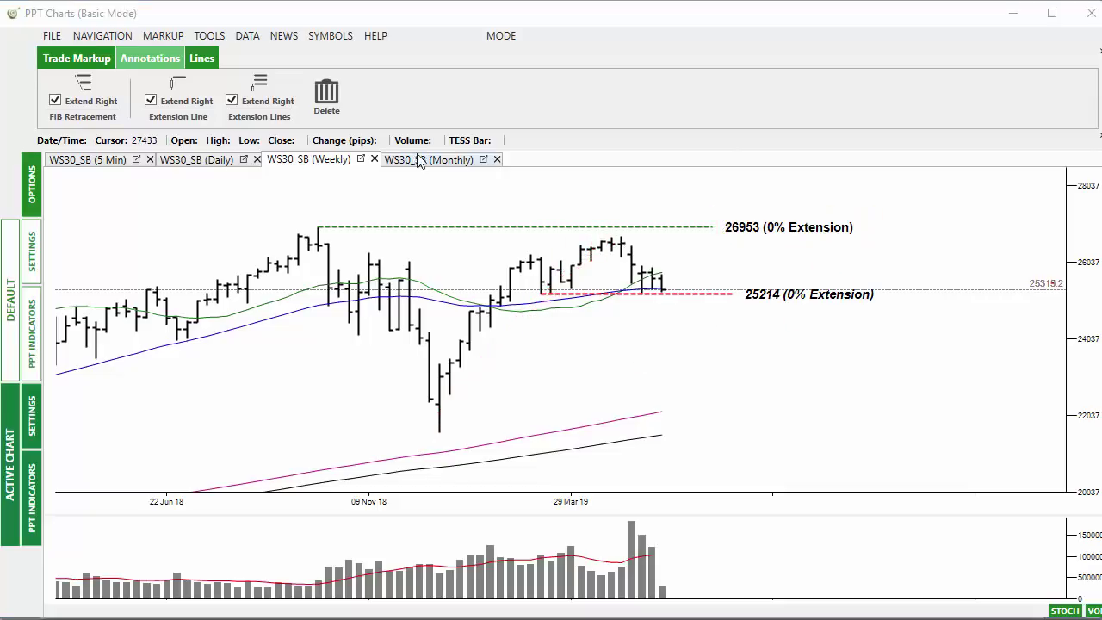
Step: Show the monthly WS30 chart around 2008 to 2014 and mark the 2010 pullback and the 2010 and 2011 highs with arrows
click(429, 160)
drag(571, 362, 840, 282)
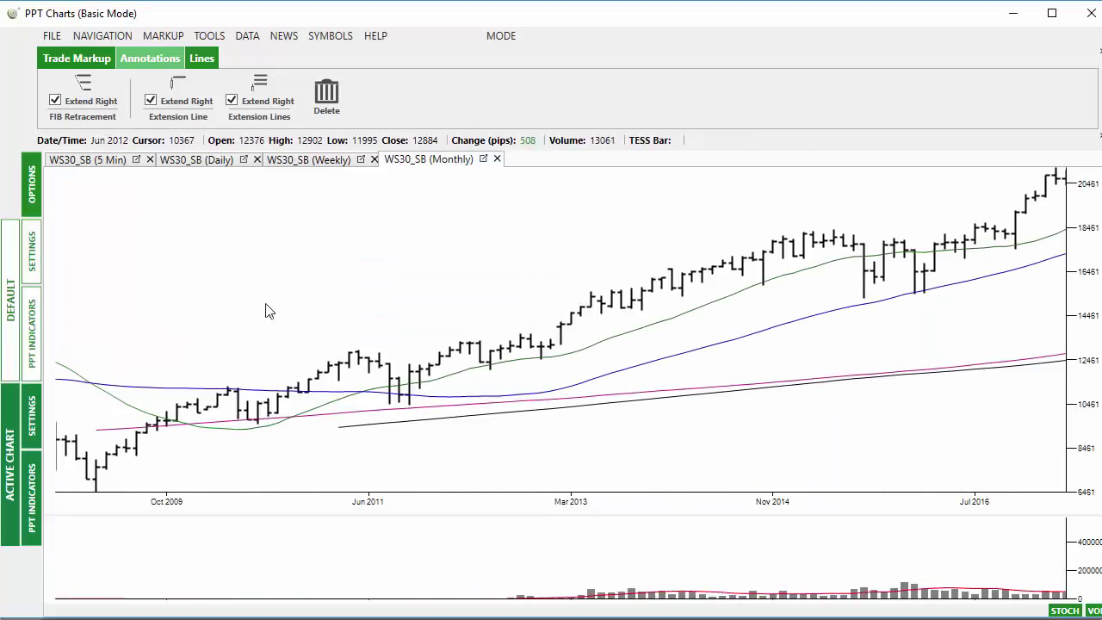
drag(266, 310, 373, 287)
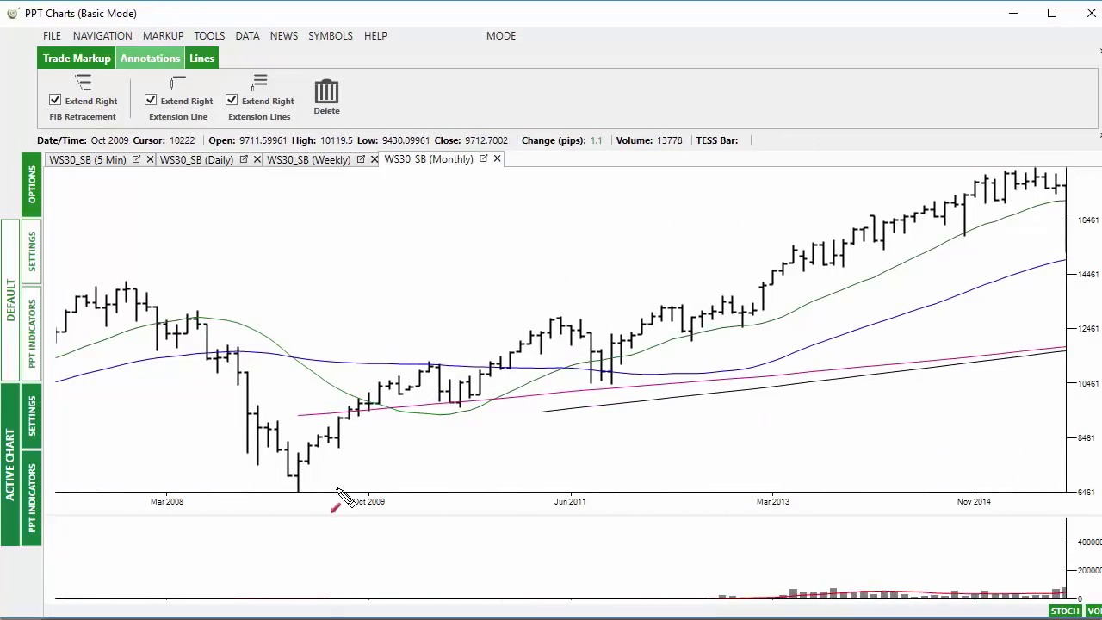
click(424, 384)
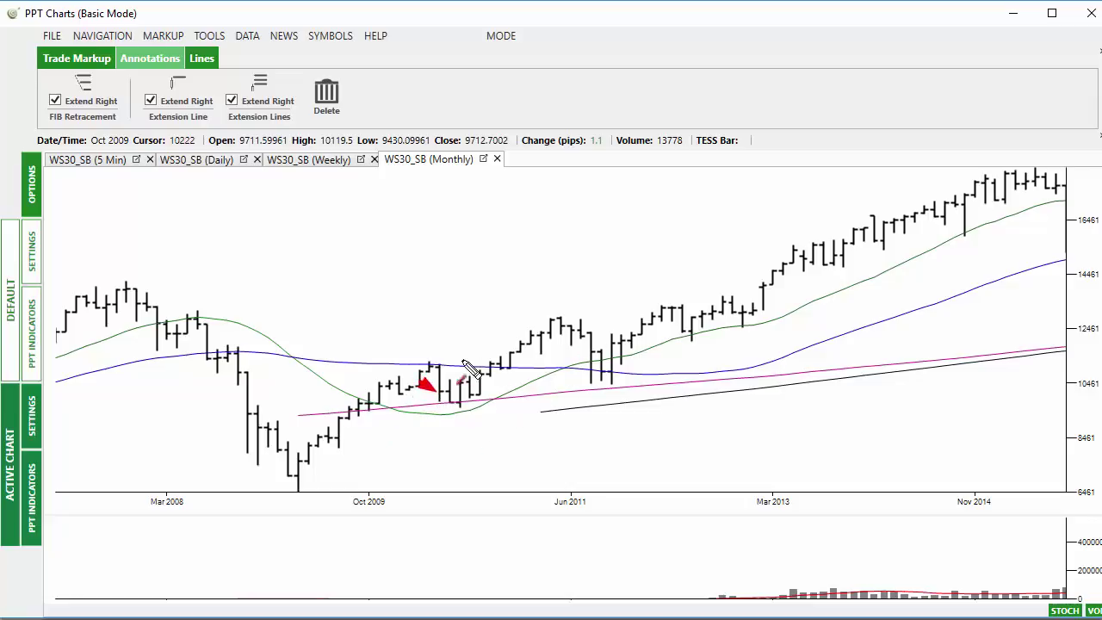
drag(427, 362, 586, 364)
drag(561, 317, 831, 320)
Step: Mark the monthly chart's 2015 to 2016 sideways highs with an arrow, box the lows beneath them, and clear the markup
mouse_move(799, 242)
mouse_down()
mouse_move(35, 328)
mouse_move(24, 312)
mouse_up()
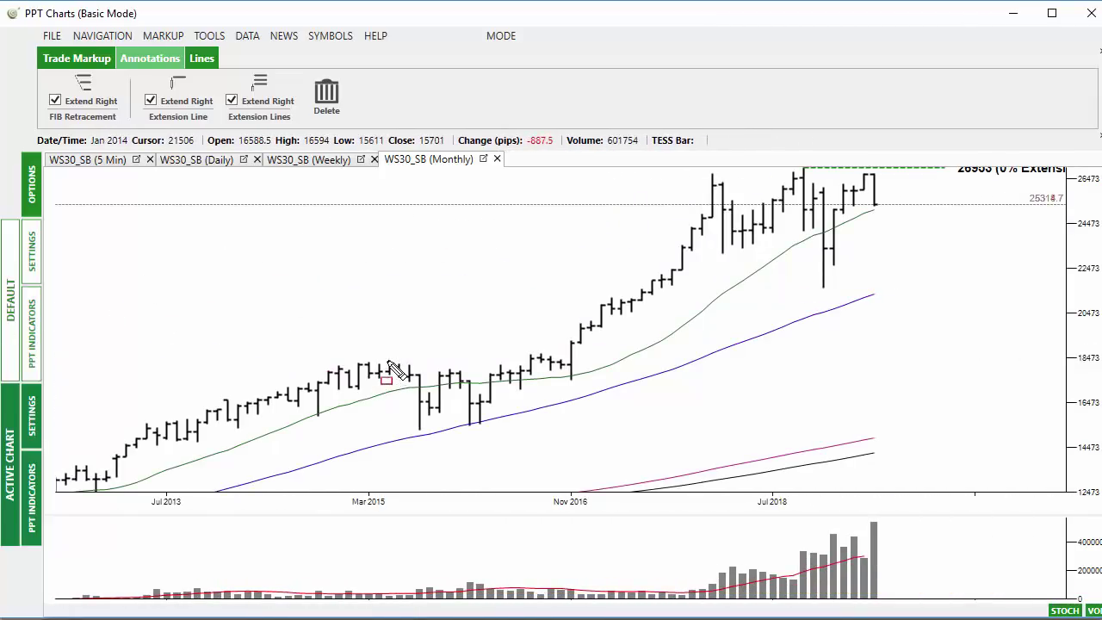
mouse_move(370, 361)
mouse_down()
mouse_move(645, 359)
mouse_move(635, 353)
mouse_up()
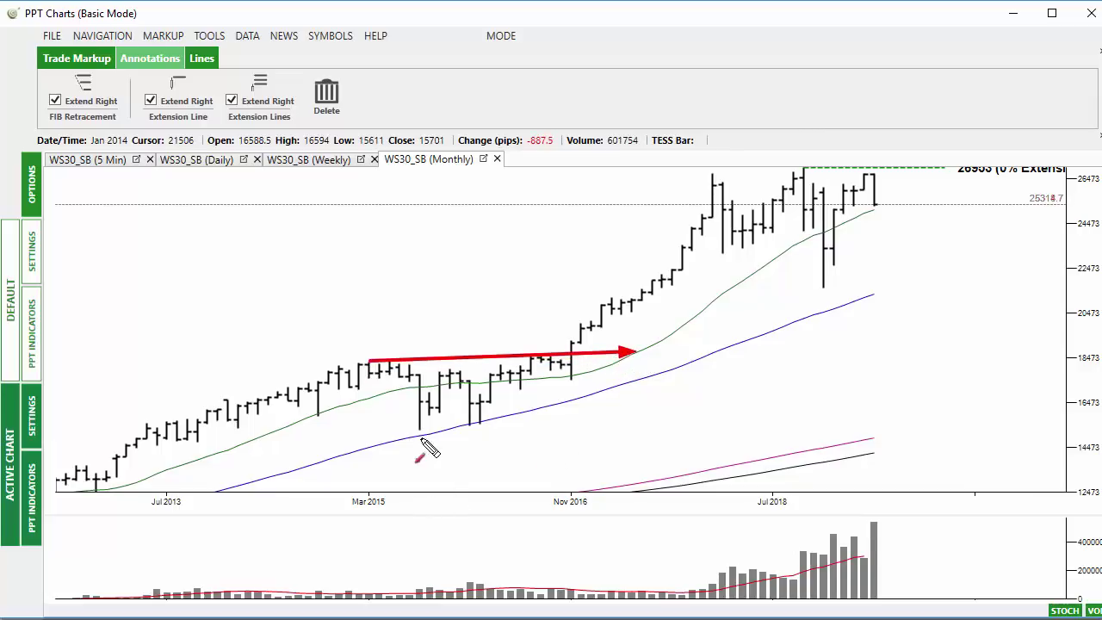
drag(396, 378, 509, 438)
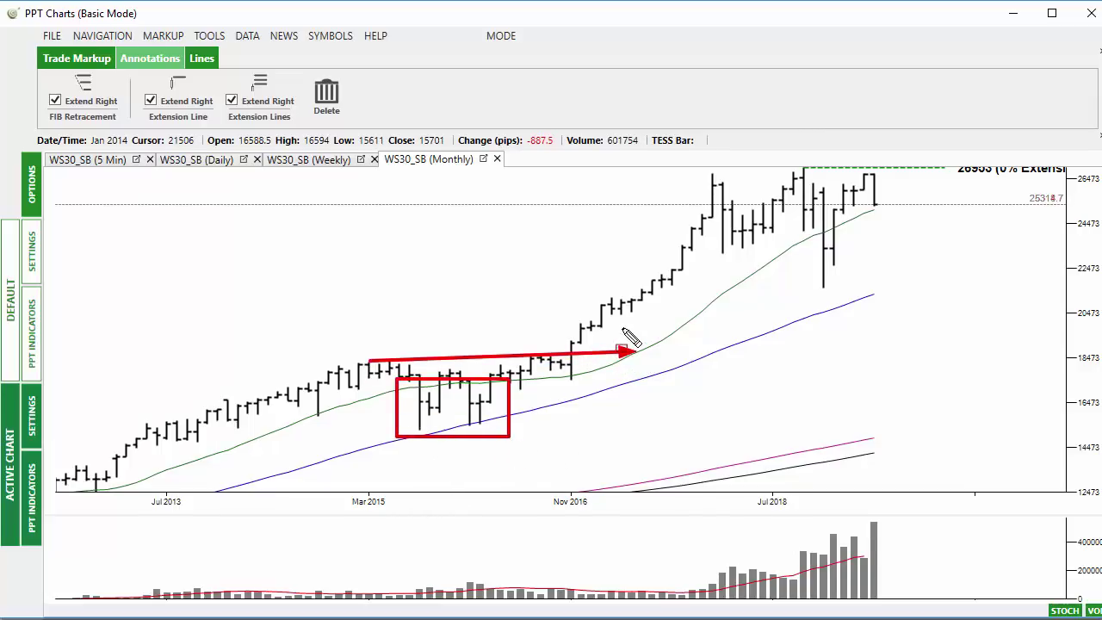
key(Escape)
Step: Point an arrow at the February 2018 low, draw another across from the January 2018 high, and clear both
drag(700, 362, 578, 381)
key(ctrl+shift+d)
drag(443, 339, 428, 281)
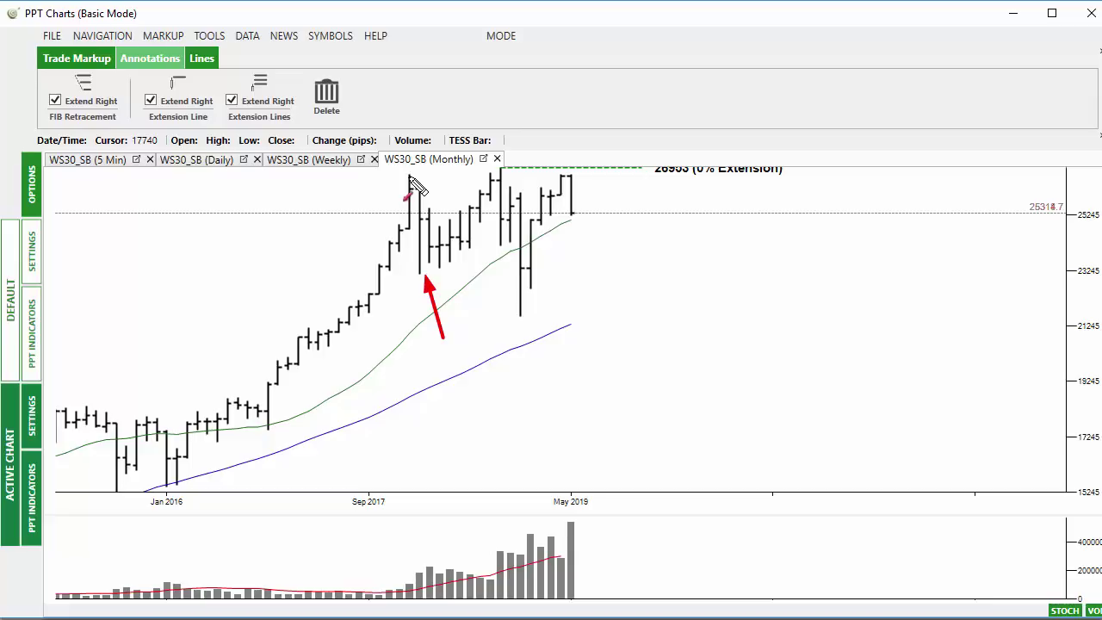
drag(411, 178, 549, 174)
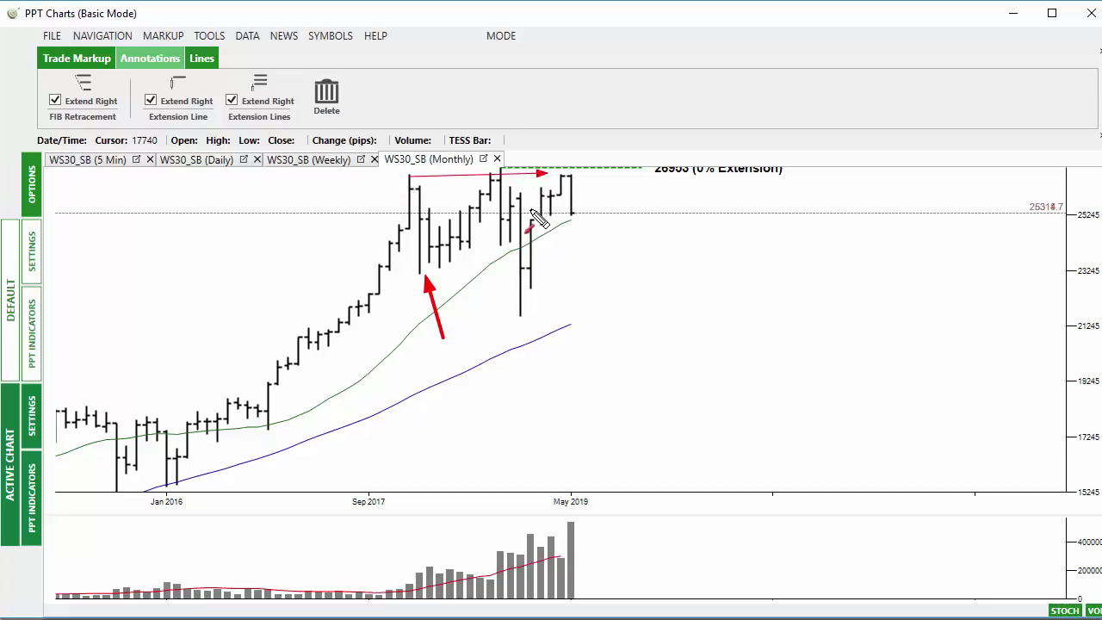
key(Escape)
Step: Trace the late-2018 monthly decline and the 26953 extension level with temporary arrows, and clear them
drag(668, 286, 598, 286)
key(ctrl+2)
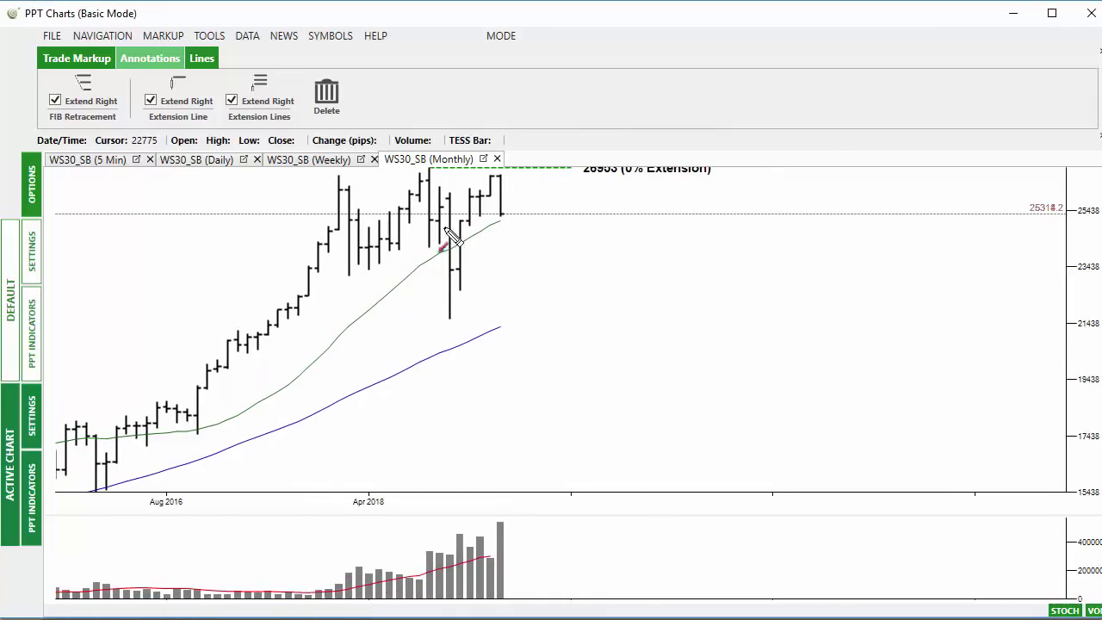
drag(417, 197, 448, 315)
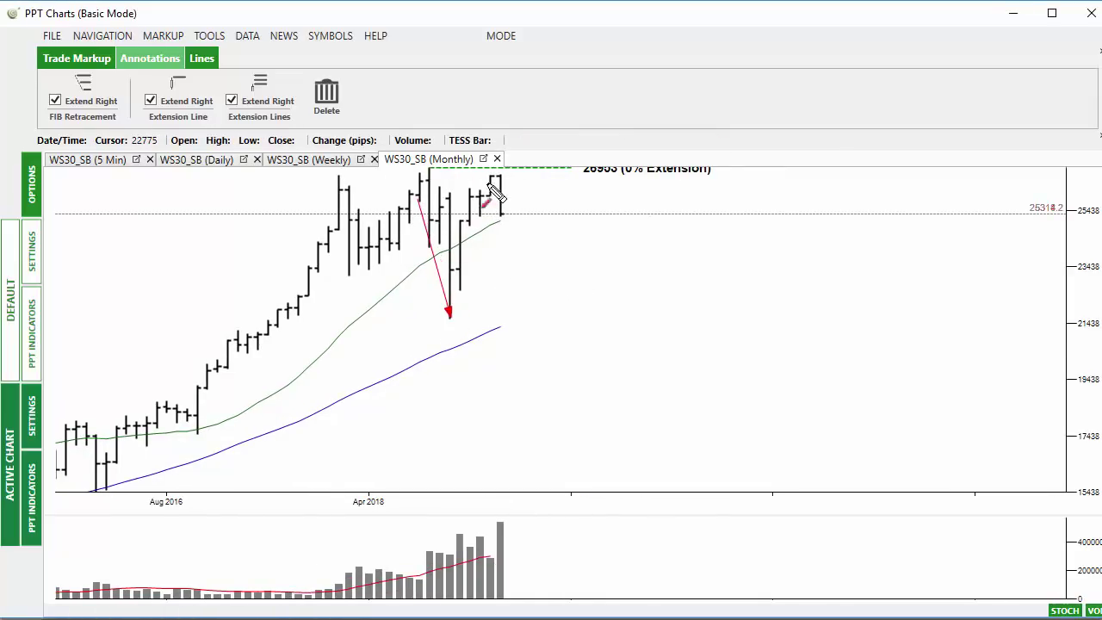
drag(429, 169, 690, 170)
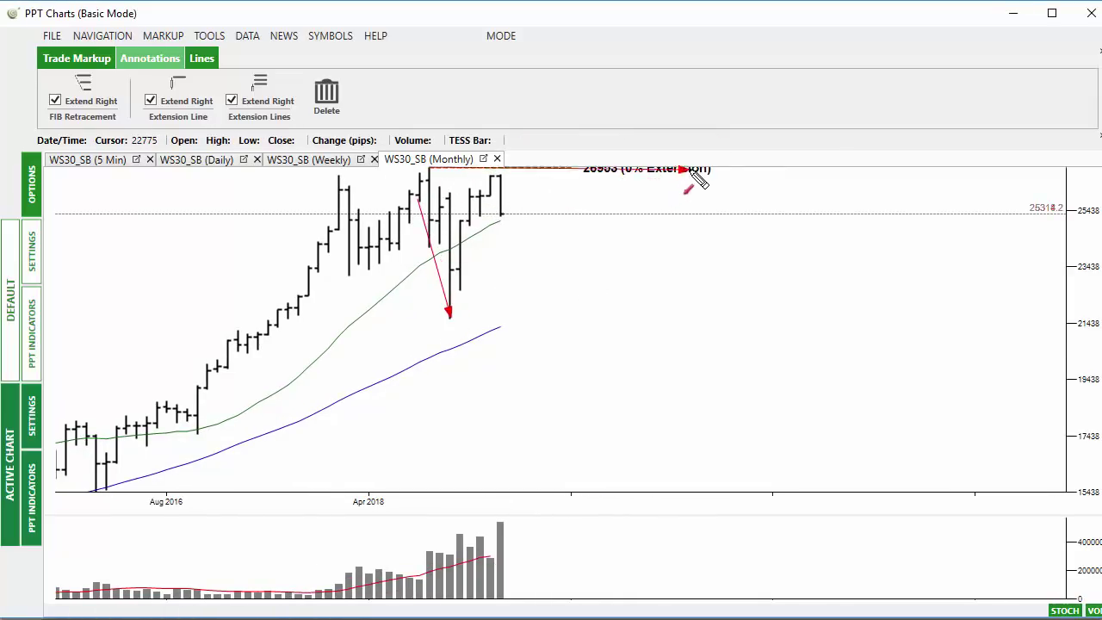
key(Escape)
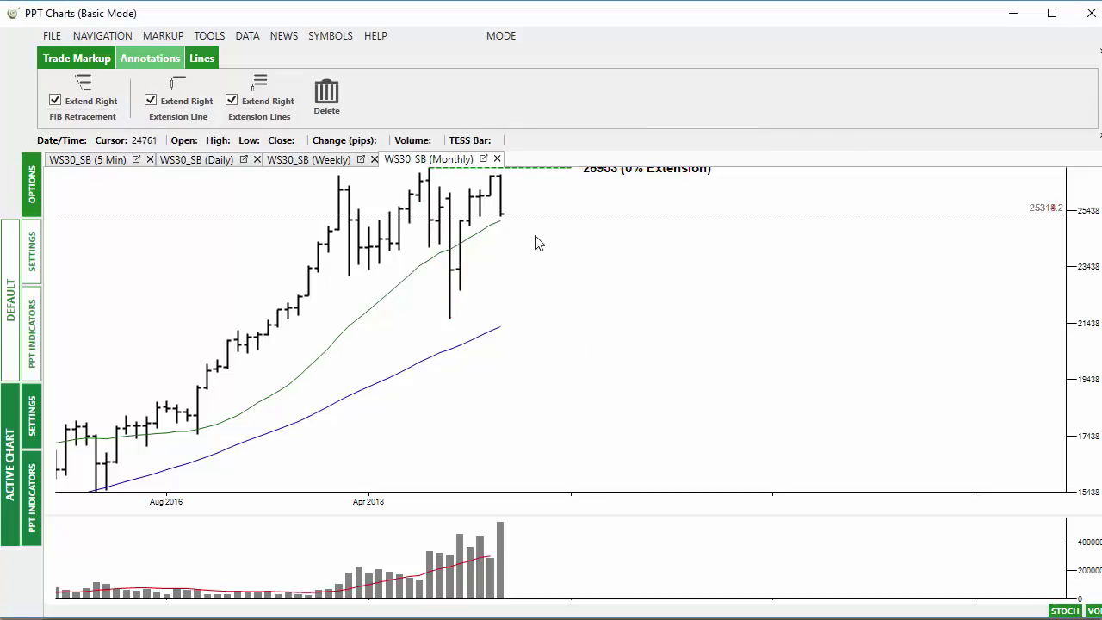
Step: Rescale the monthly chart vertically with Zoom Y to fit the 26953 extension line, and hide the navigation and markup tools
click(104, 36)
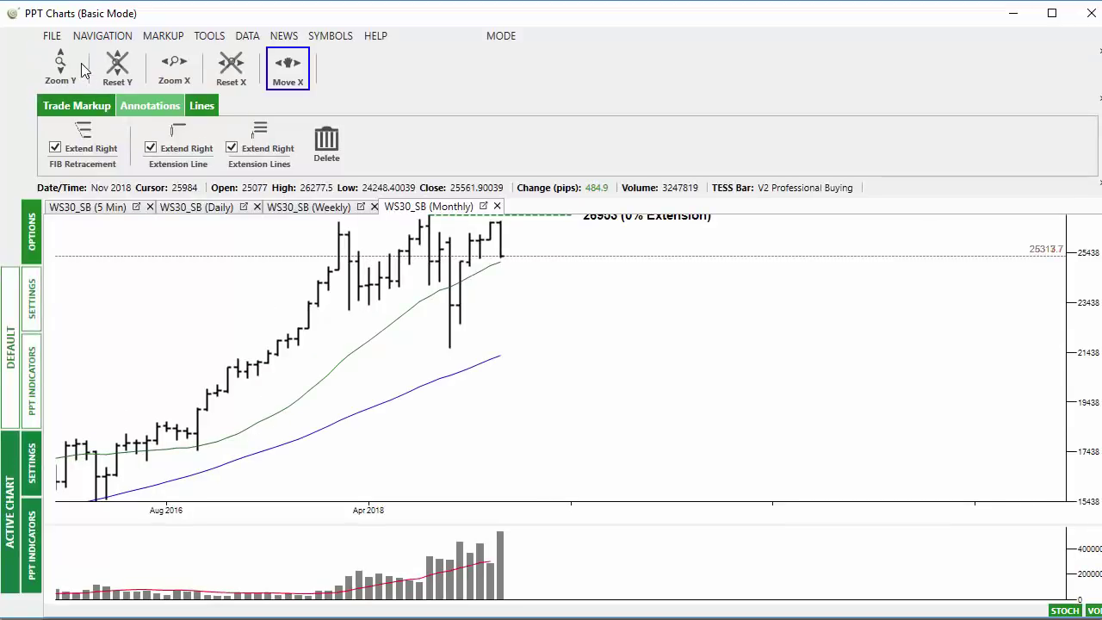
click(77, 69)
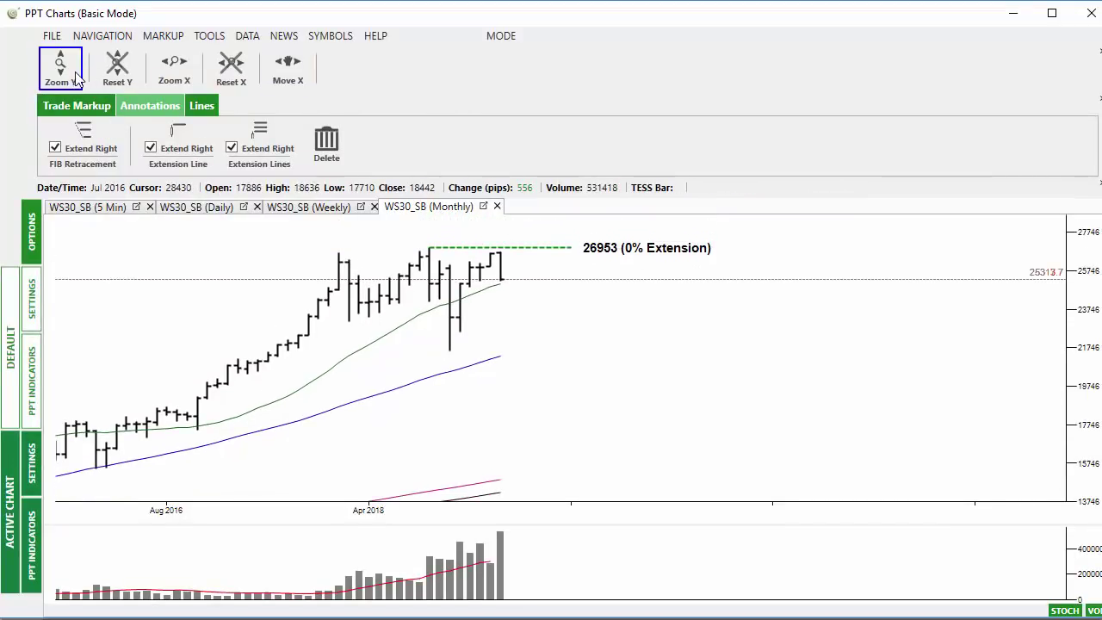
click(102, 35)
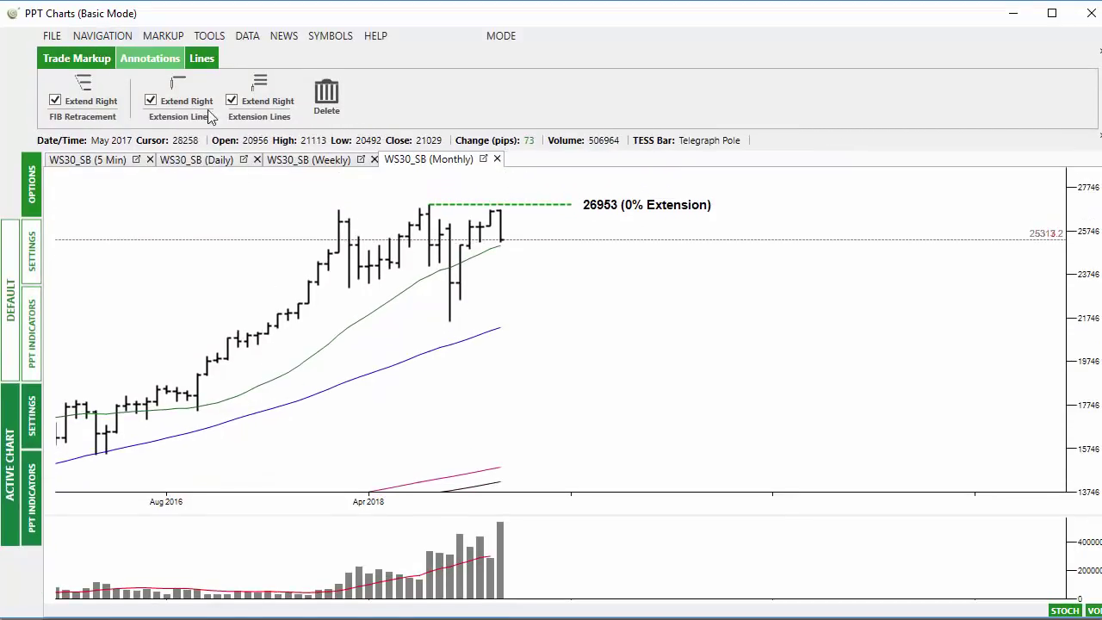
click(177, 37)
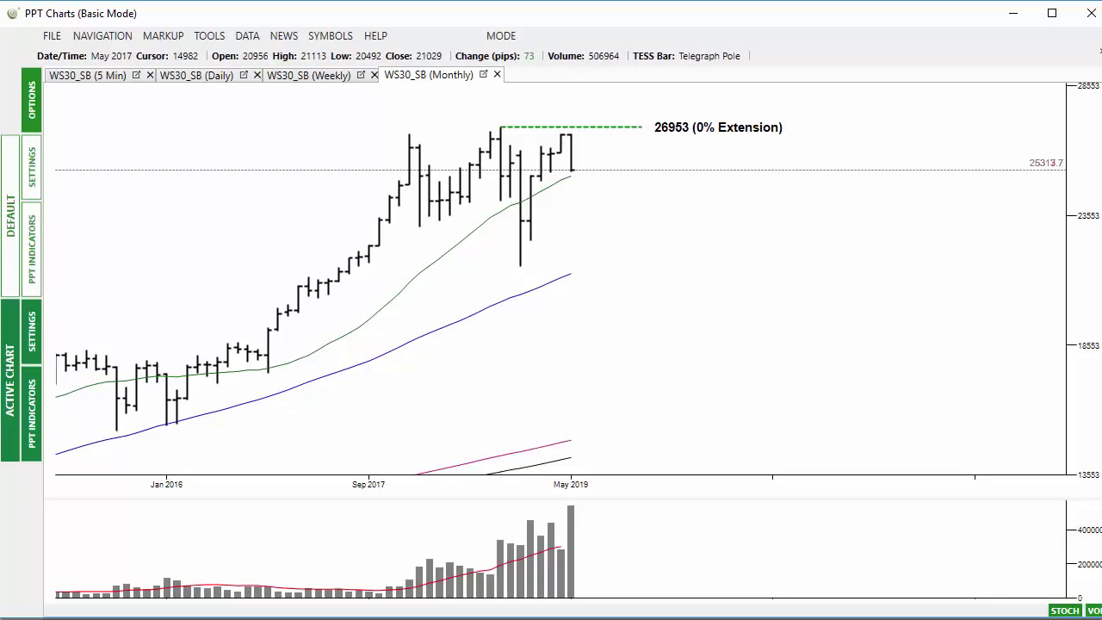
Step: Return to the 5-minute WS30 chart and examine the price action through the latest 29 May bars
click(109, 80)
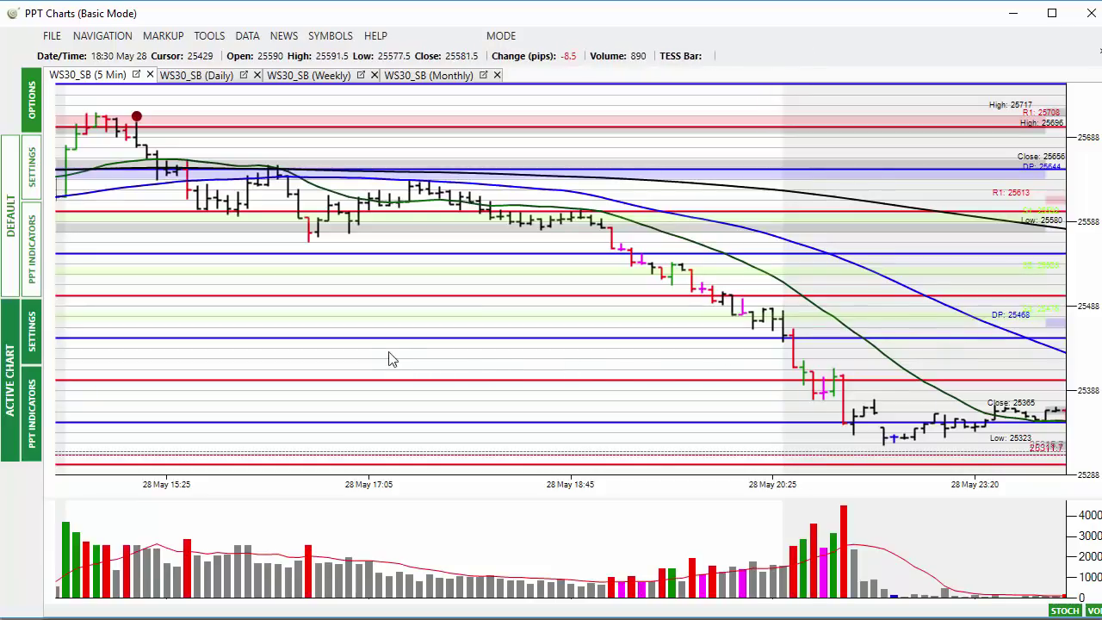
drag(277, 346, 195, 347)
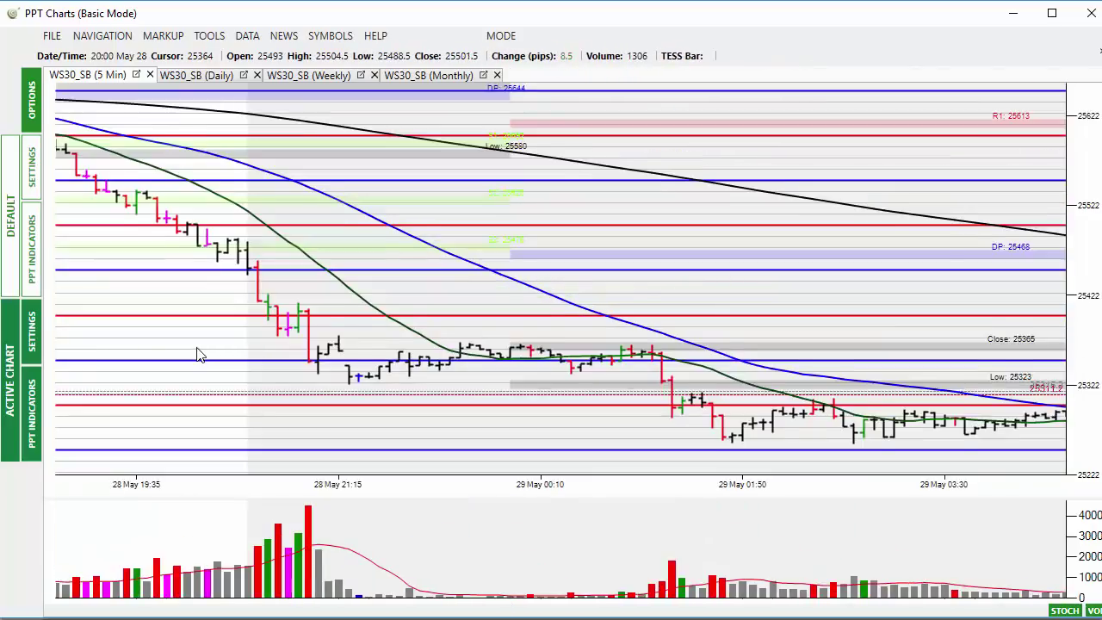
scroll(506, 279, down, 5)
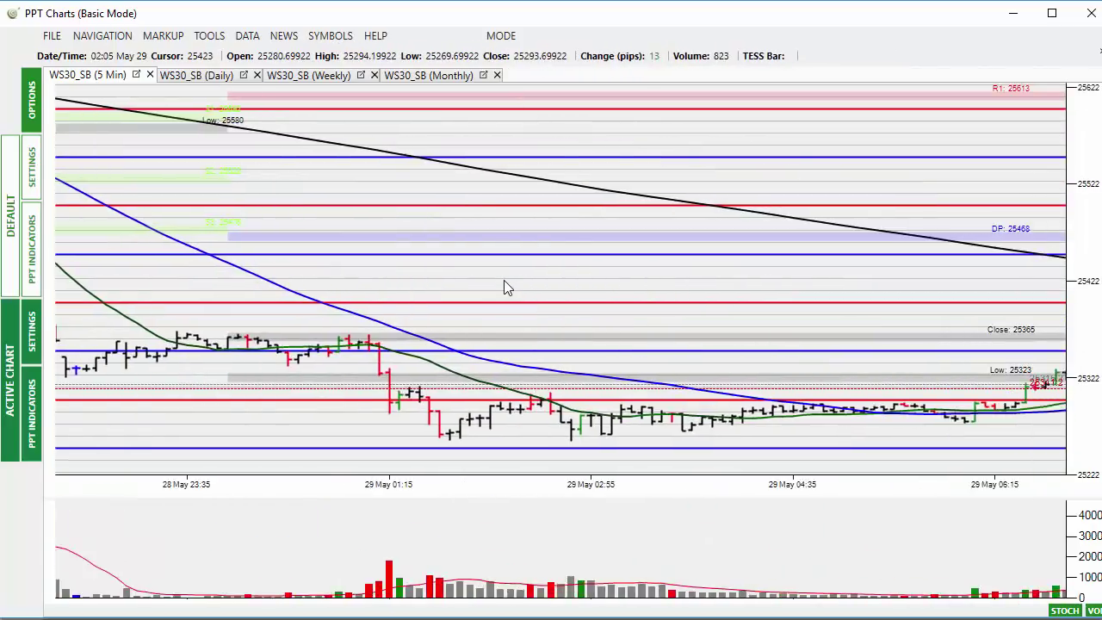
scroll(405, 301, down, 5)
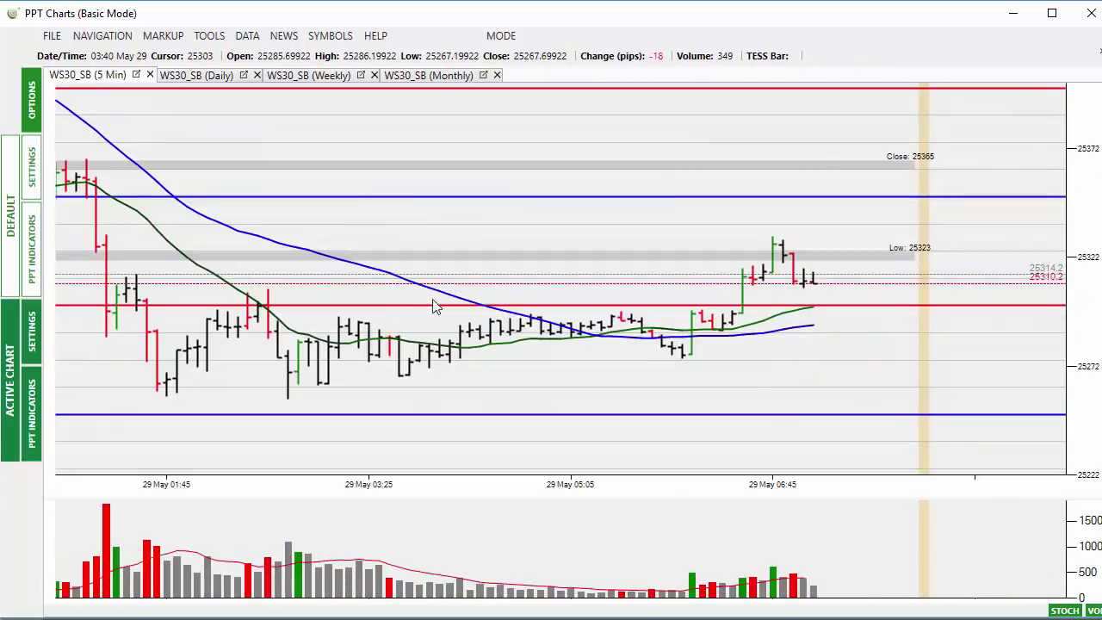
scroll(667, 315, up, 2)
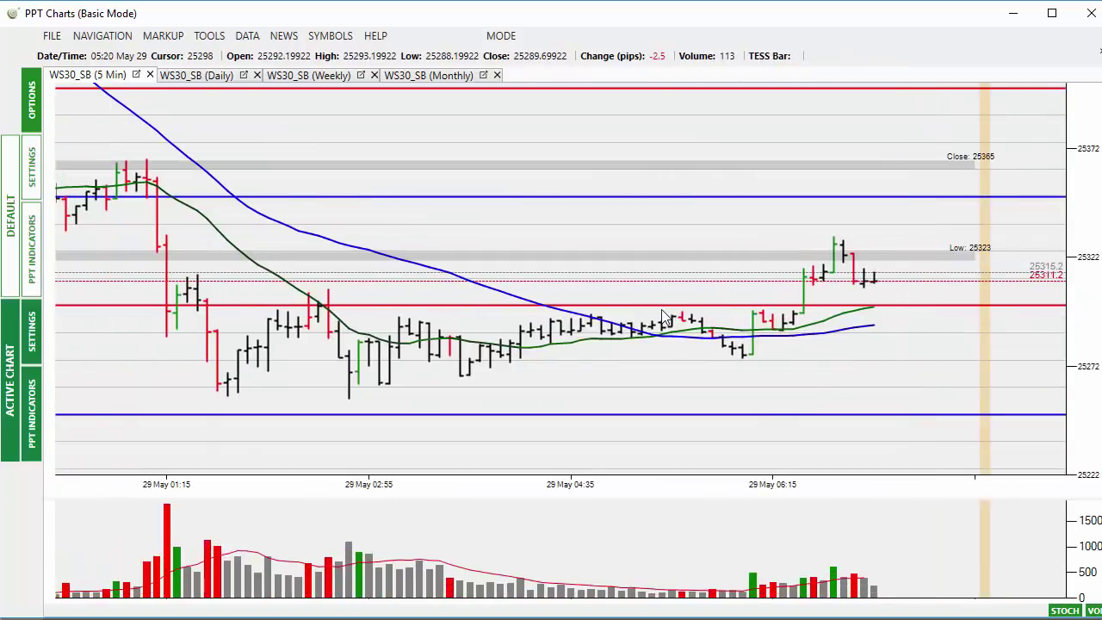
Step: Mark the 25214 extension label on the daily WS30 chart with a temporary box, clear it, and check the scheduled news events
click(200, 76)
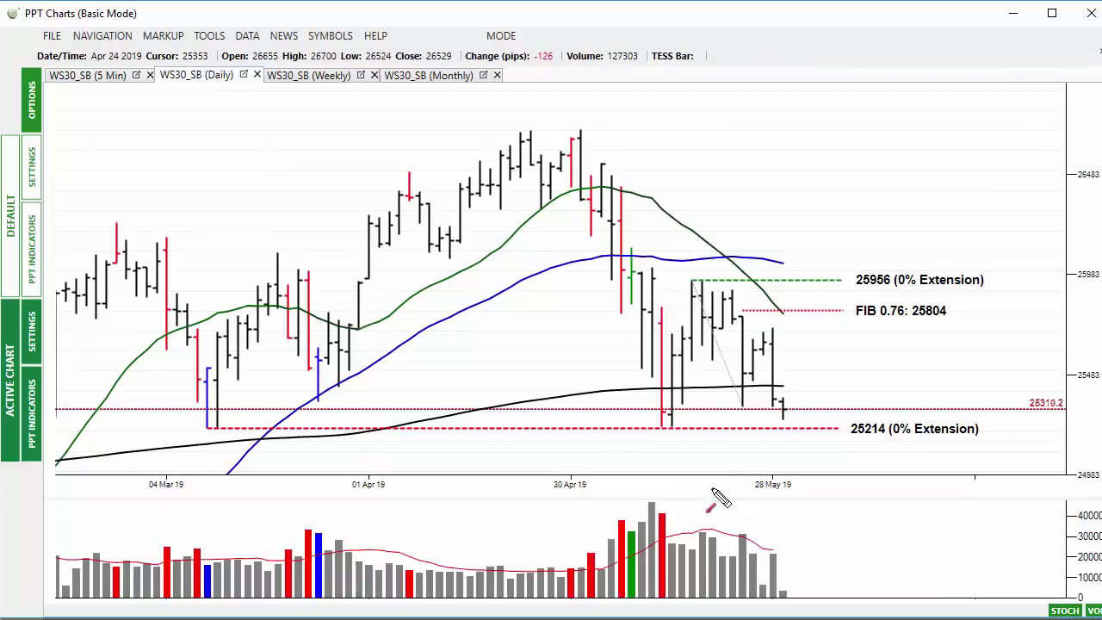
drag(842, 413, 990, 457)
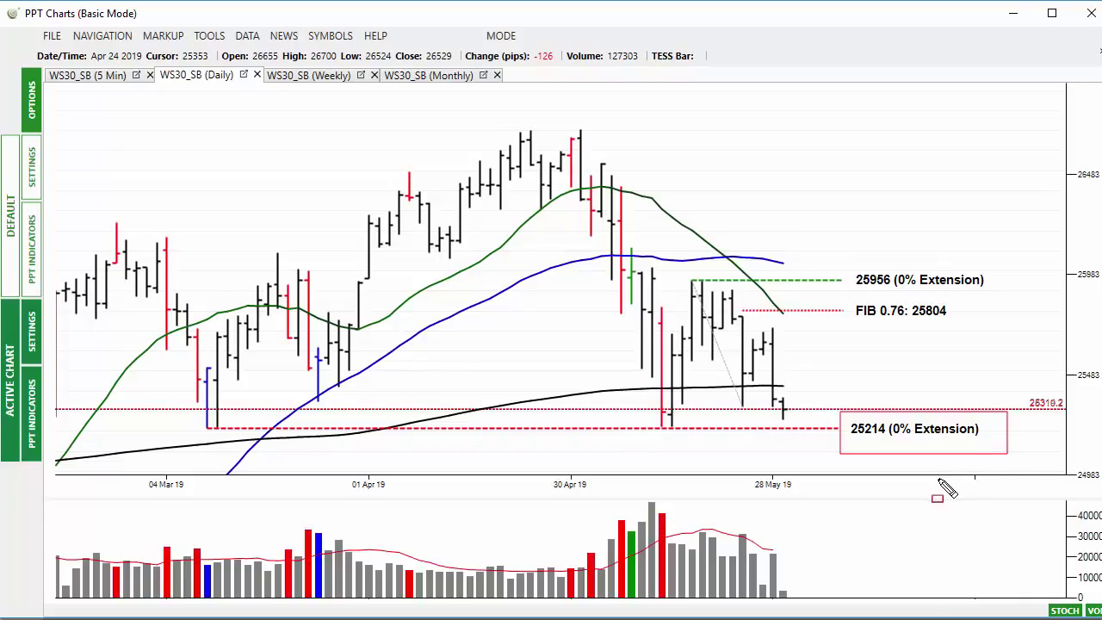
key(Escape)
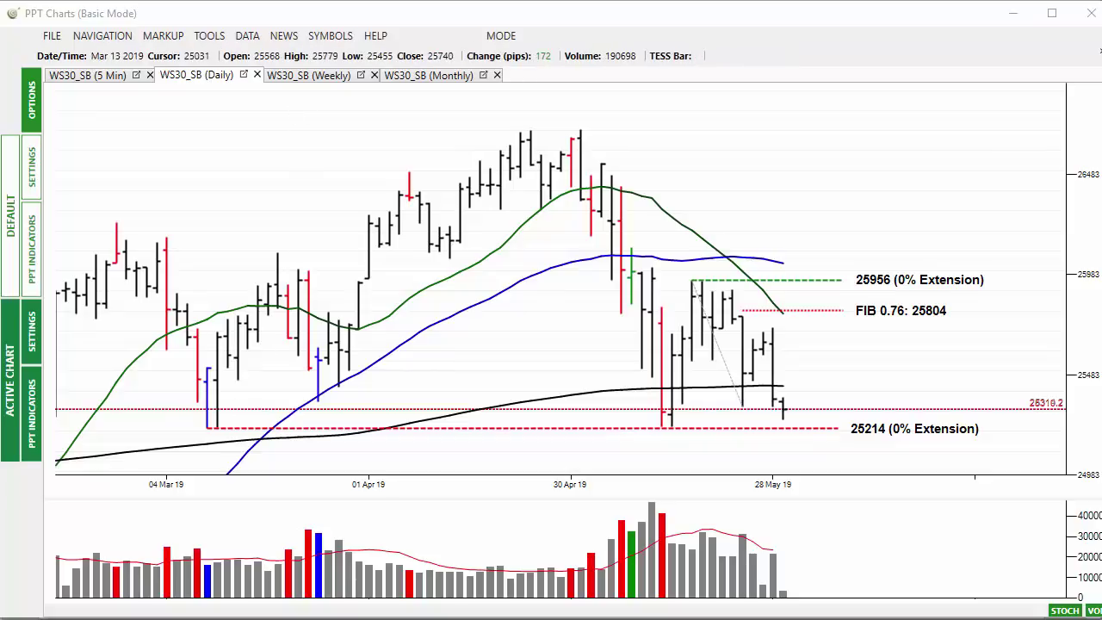
click(287, 37)
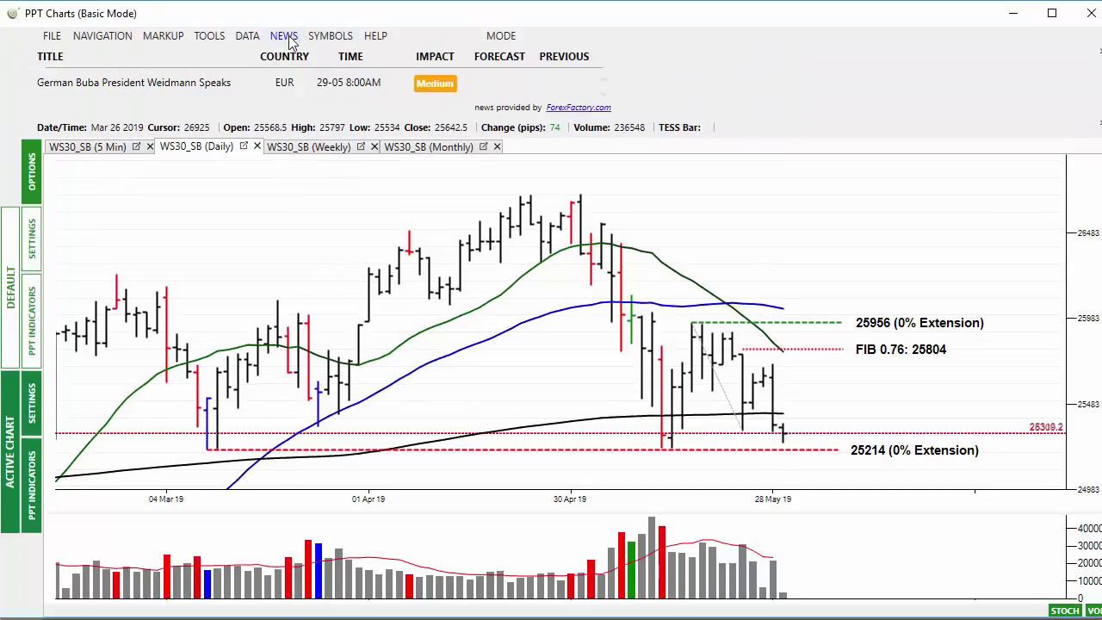
click(285, 37)
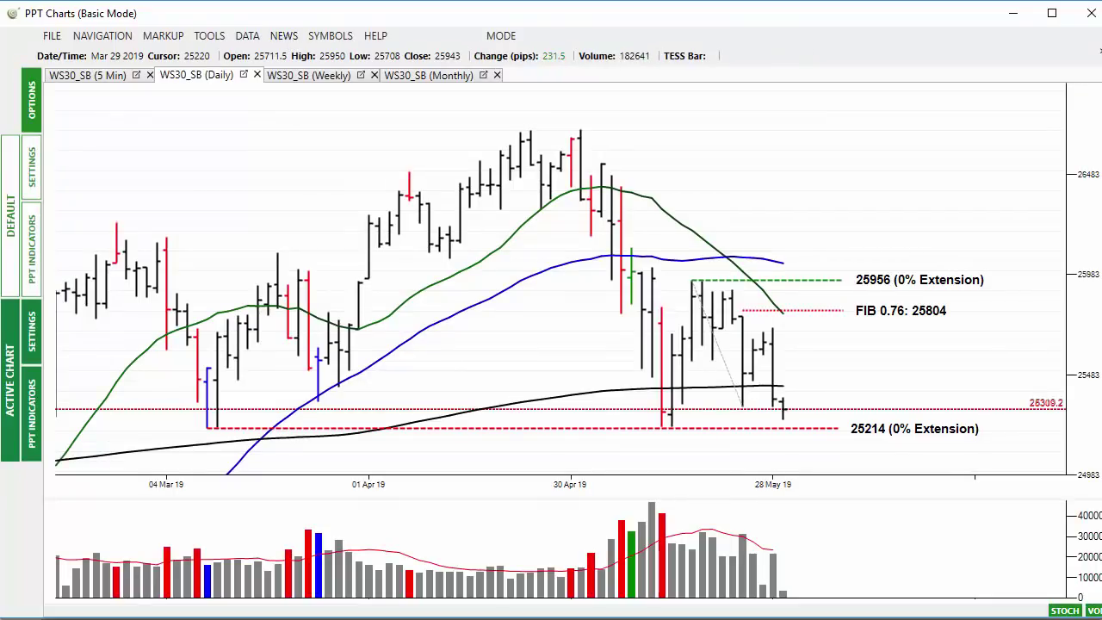
Step: Switch to the browser's IVolatility page and mark the current DJX IV Index mean with a temporary box, clearing it again
key(alt+Tab)
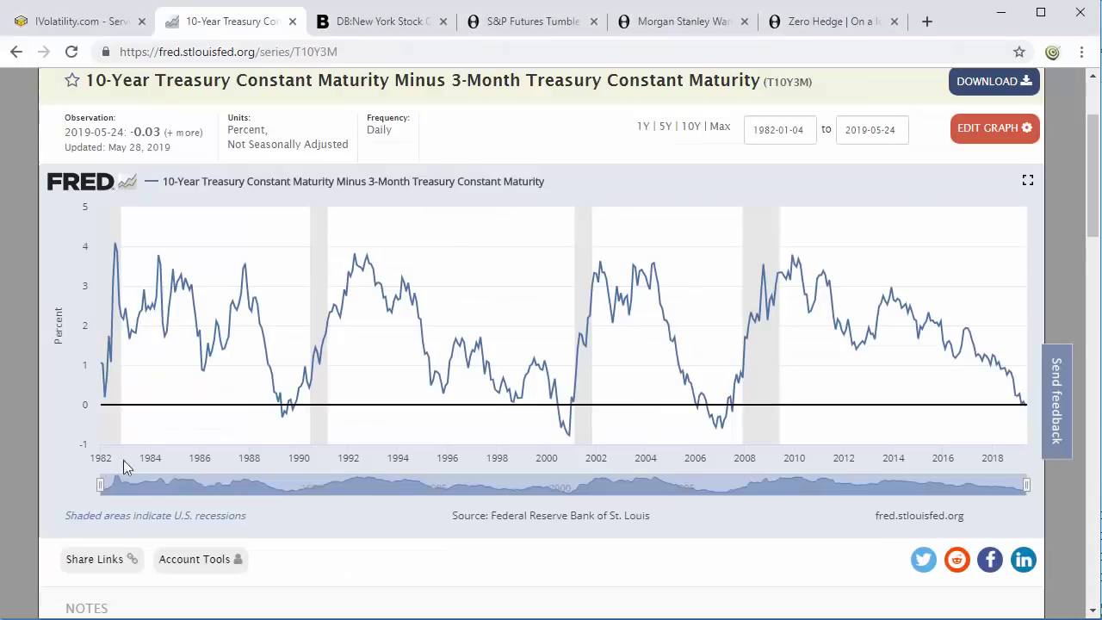
click(92, 22)
drag(230, 63, 365, 100)
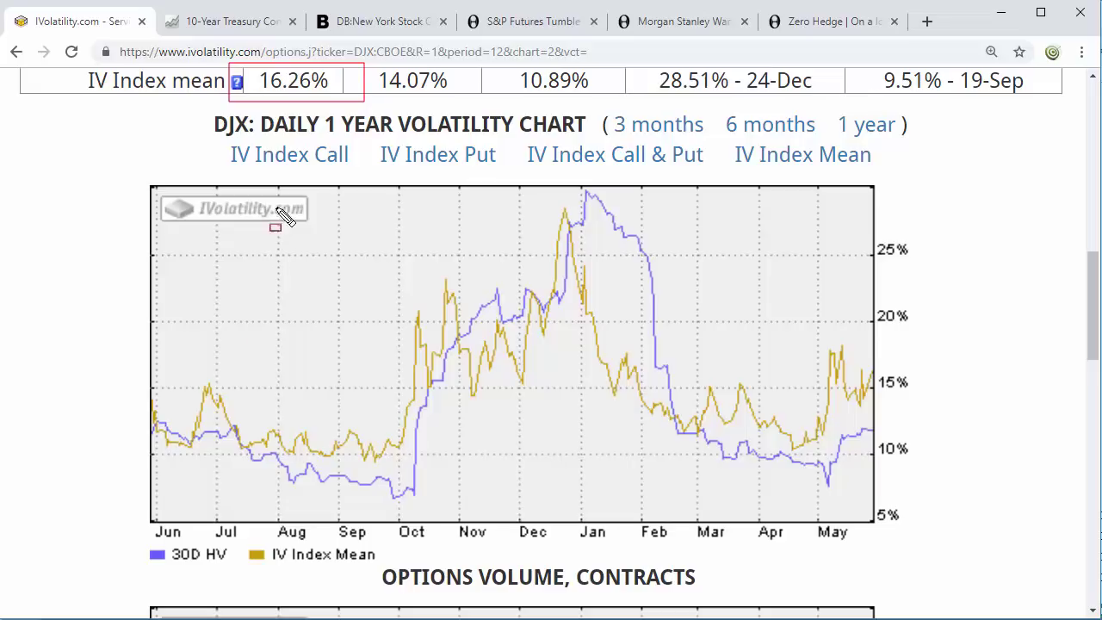
key(Escape)
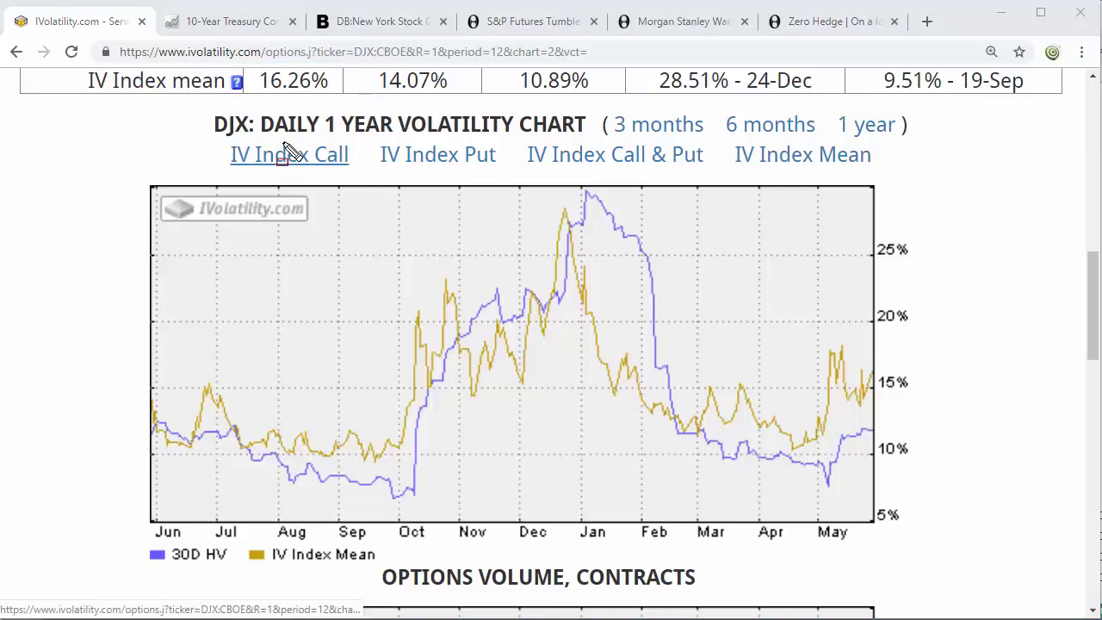
Step: On Bloomberg's Deutsche Bank quote, mark the closing price area with a box and the 3:56 PM reading with arrows, and clear the marks
click(366, 25)
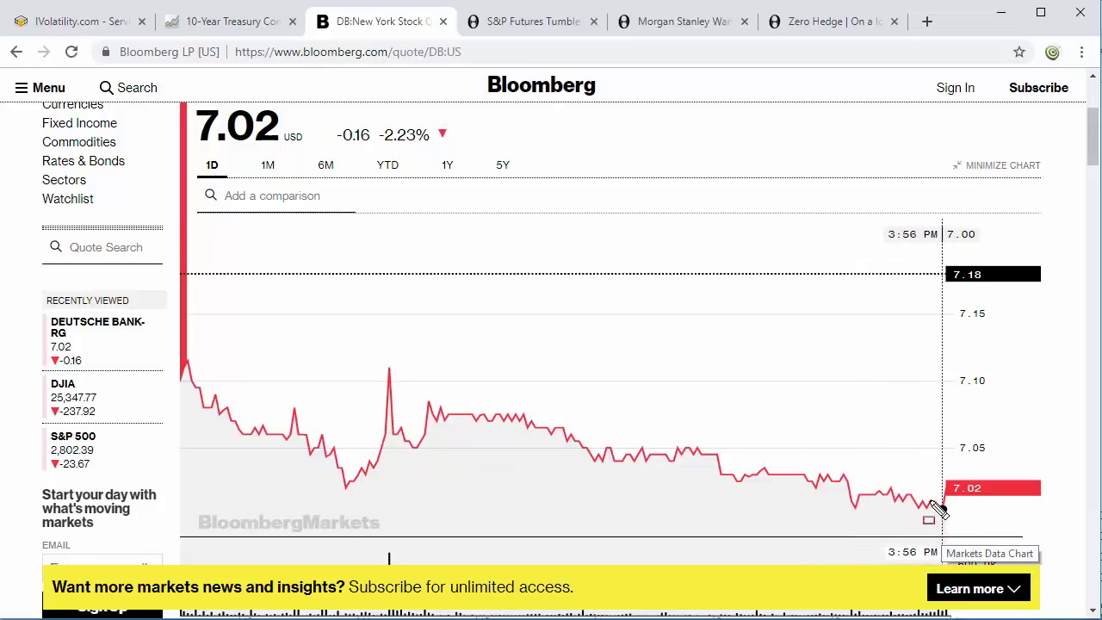
drag(874, 457, 1053, 525)
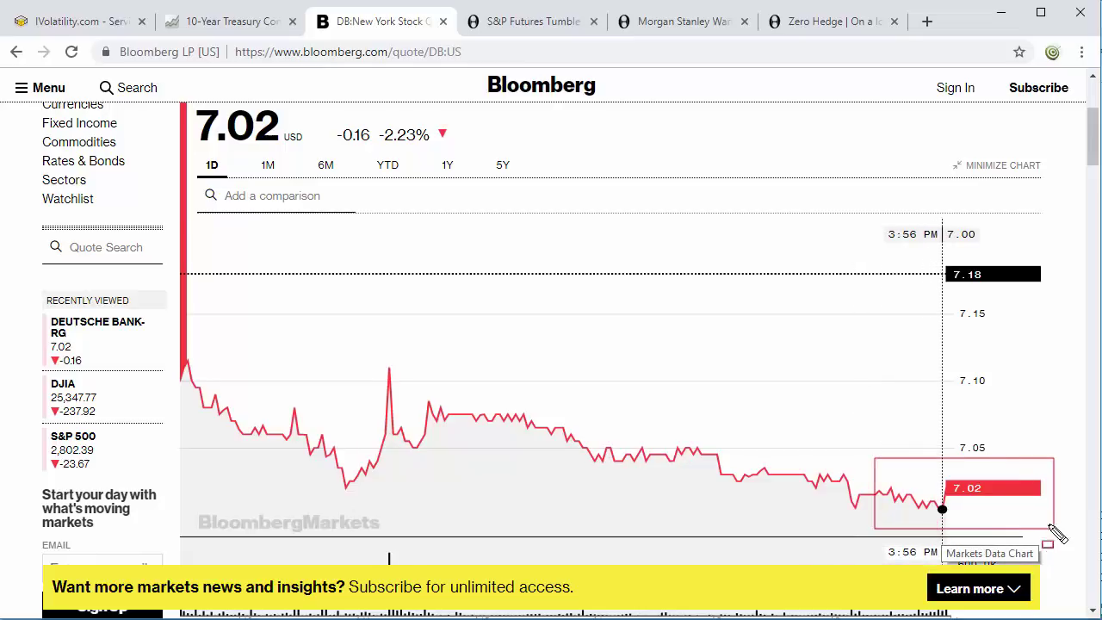
drag(1018, 185, 981, 222)
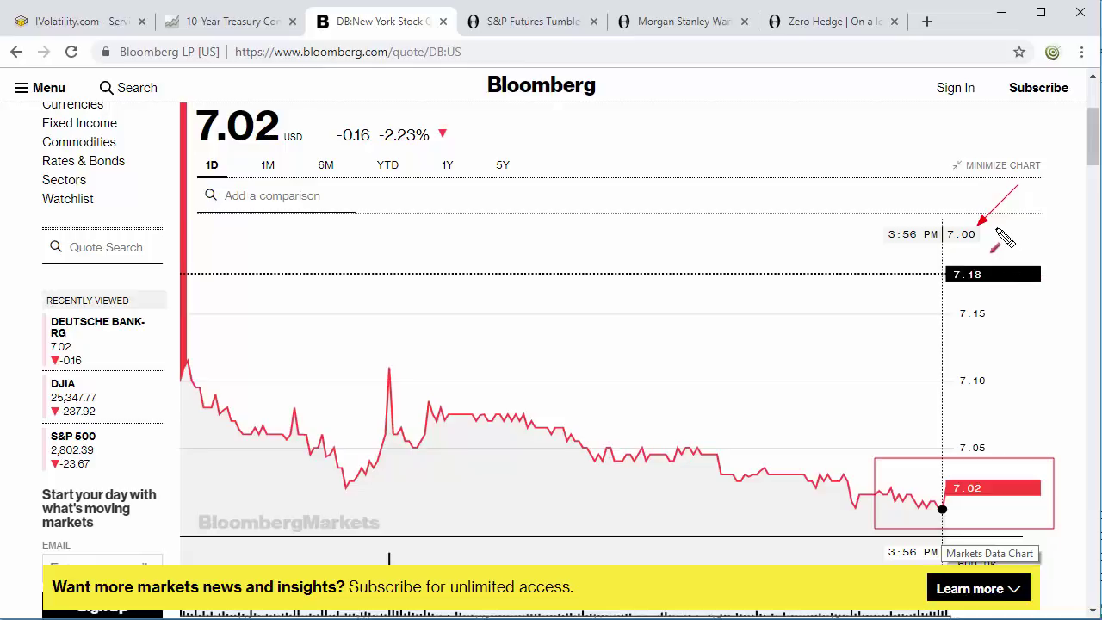
drag(898, 189, 938, 223)
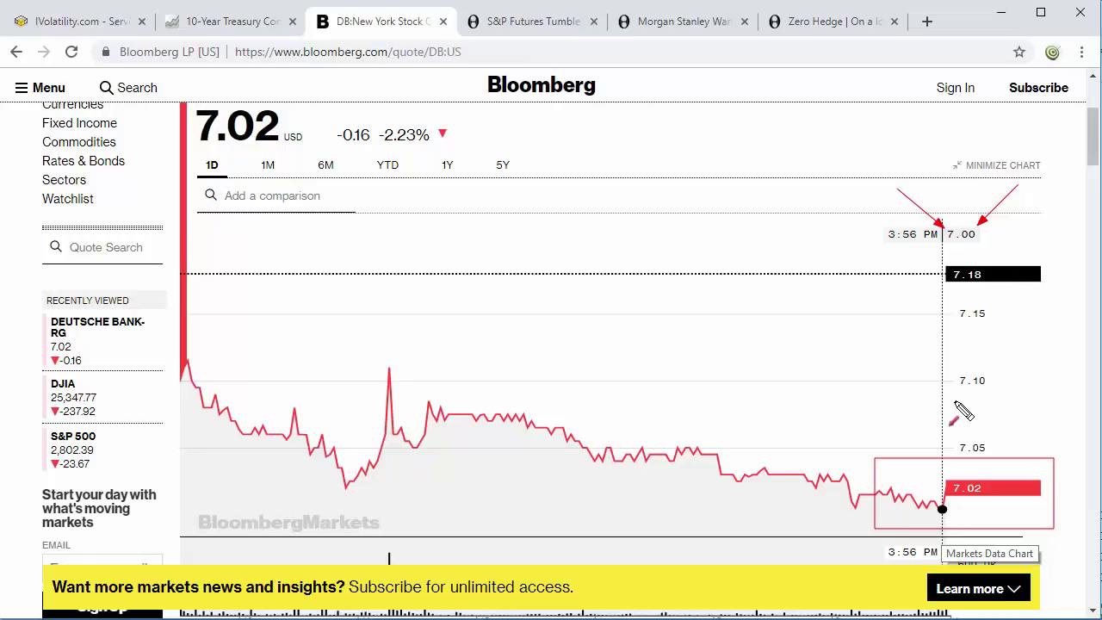
key(Escape)
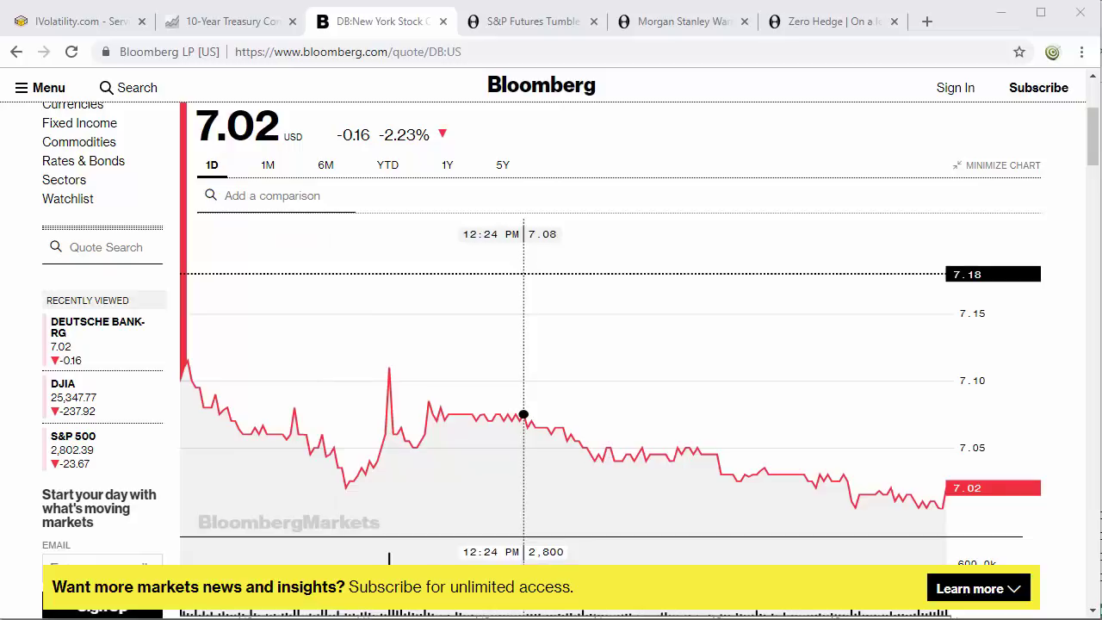
Step: Switch to PPT Charts and point temporary arrows at the red signal dot and the late 28 May low on the GBPUSD 15-minute chart
key(alt+Tab)
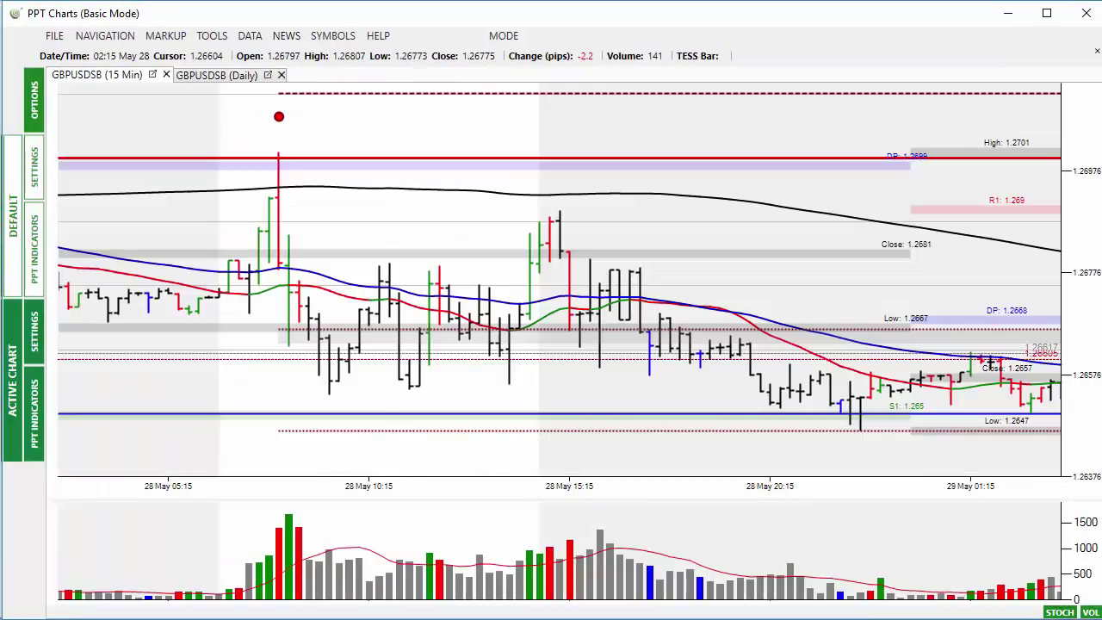
drag(364, 207, 305, 212)
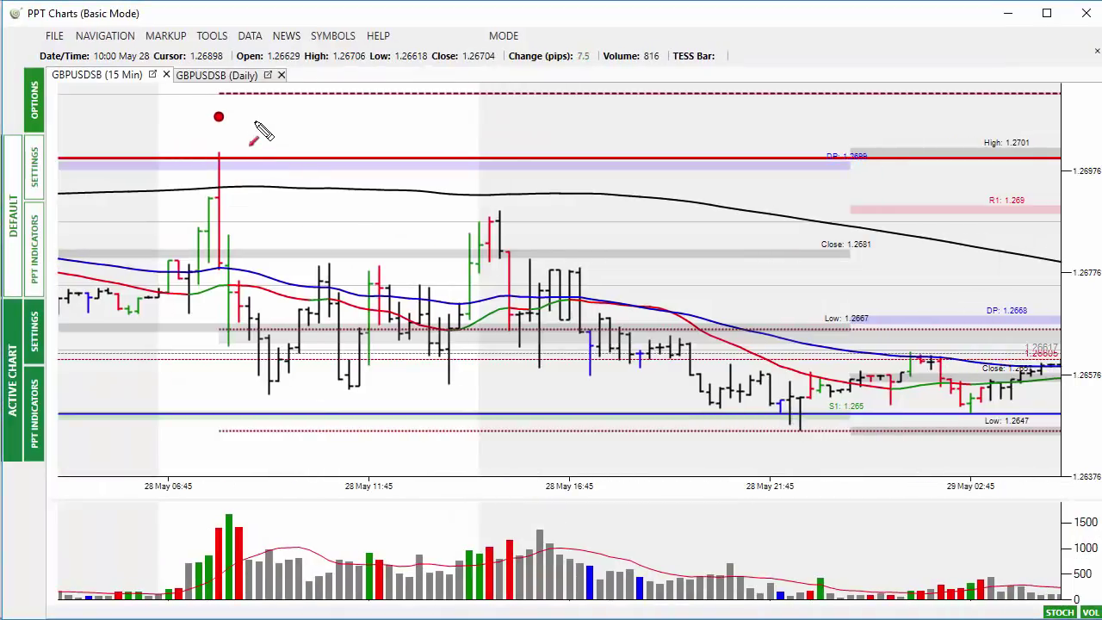
drag(255, 120, 229, 120)
drag(808, 435, 801, 433)
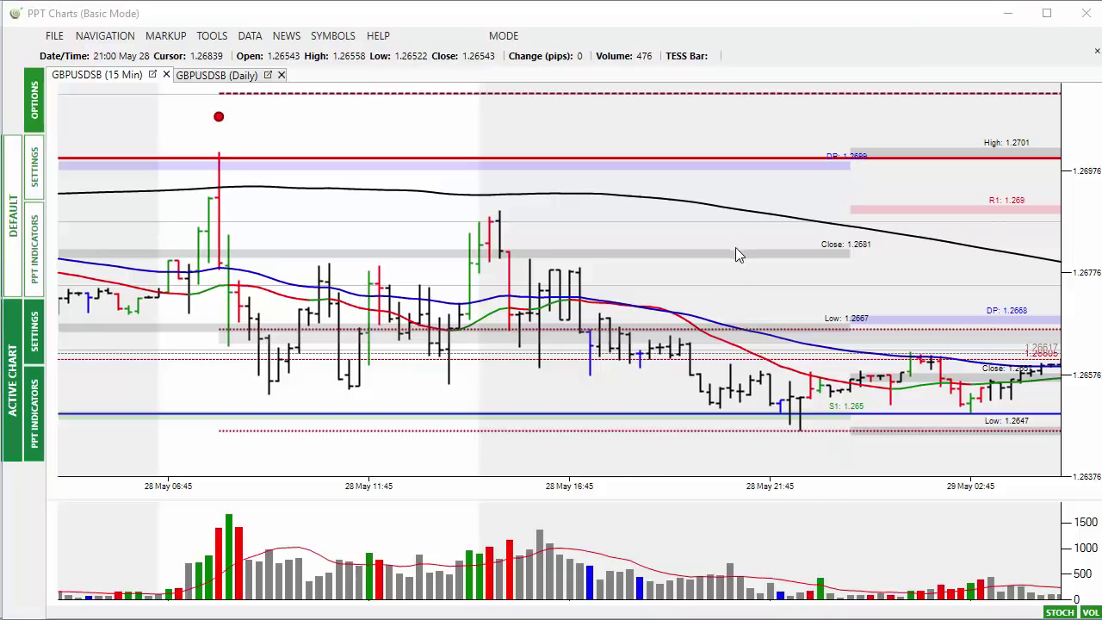
Step: Point arrows at the black moving average and the DP 1.2668 level near the latest GBPUSD 15-minute bars, and clear both
drag(737, 247, 451, 259)
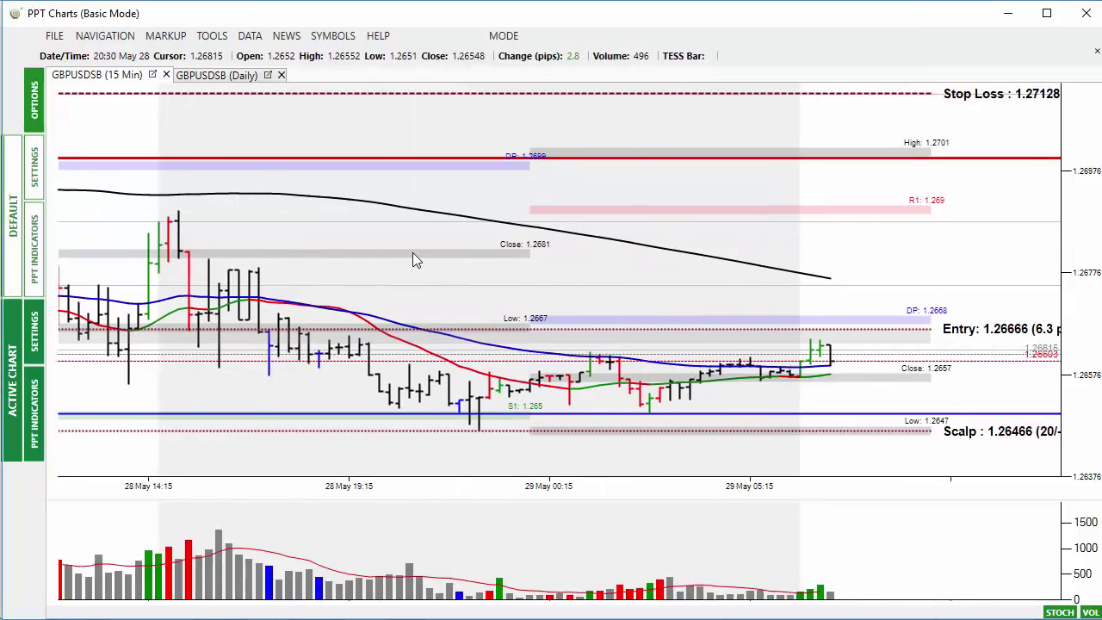
drag(702, 209, 658, 263)
drag(832, 258, 832, 305)
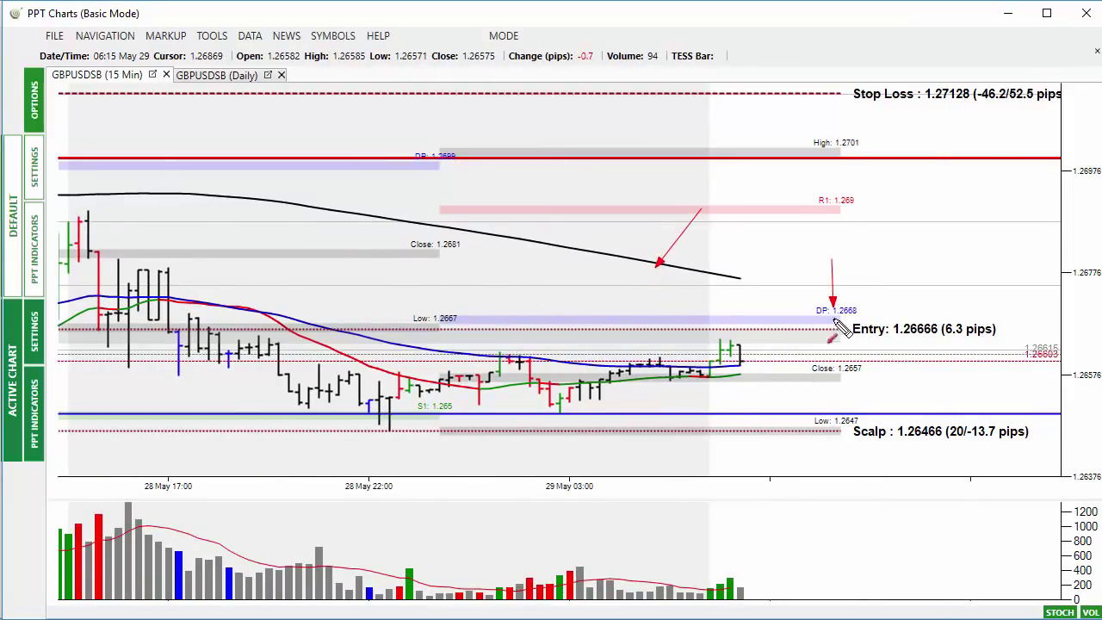
key(Escape)
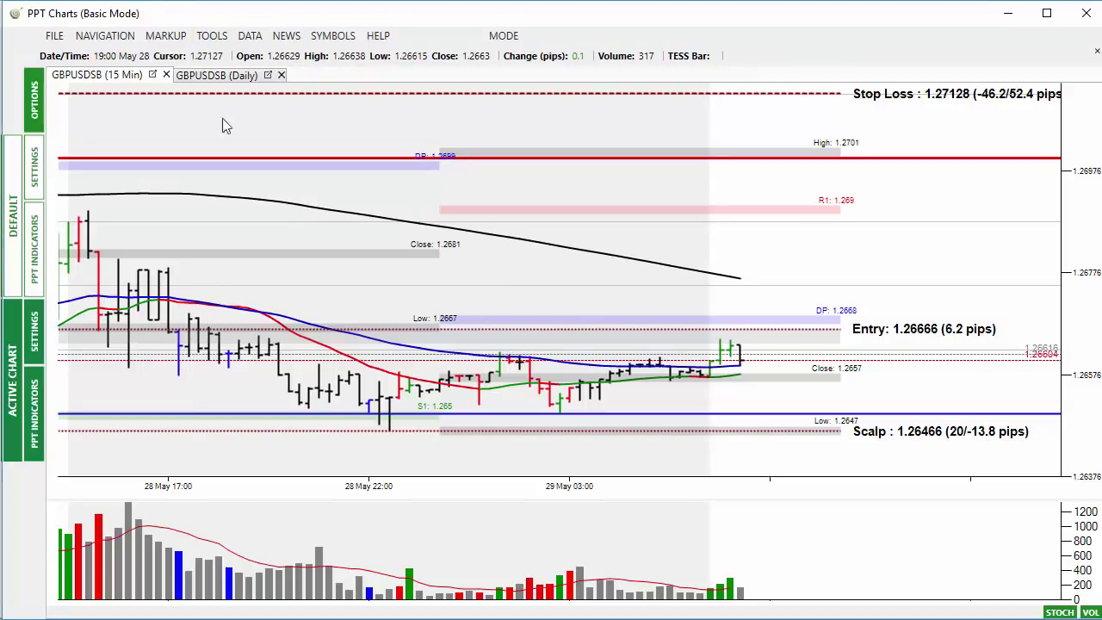
Step: Mark the latest bars and FIB 0.76 levels on the daily GBPUSD chart with a temporary box, and clear it
click(221, 76)
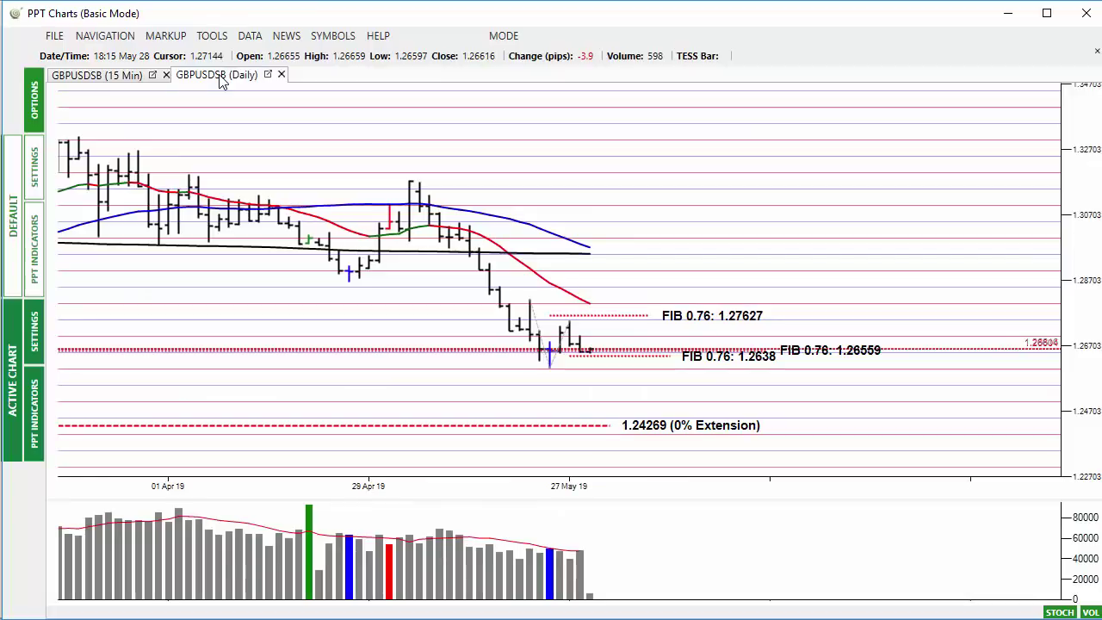
mouse_move(496, 311)
mouse_down()
mouse_move(510, 327)
mouse_move(738, 384)
mouse_move(823, 370)
mouse_up()
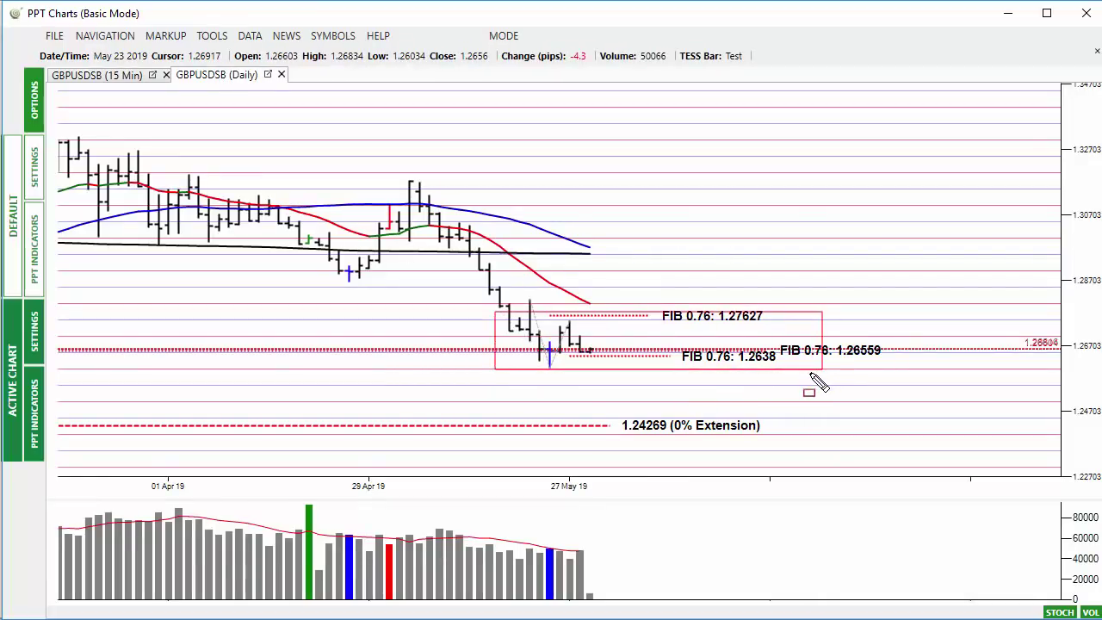
key(Escape)
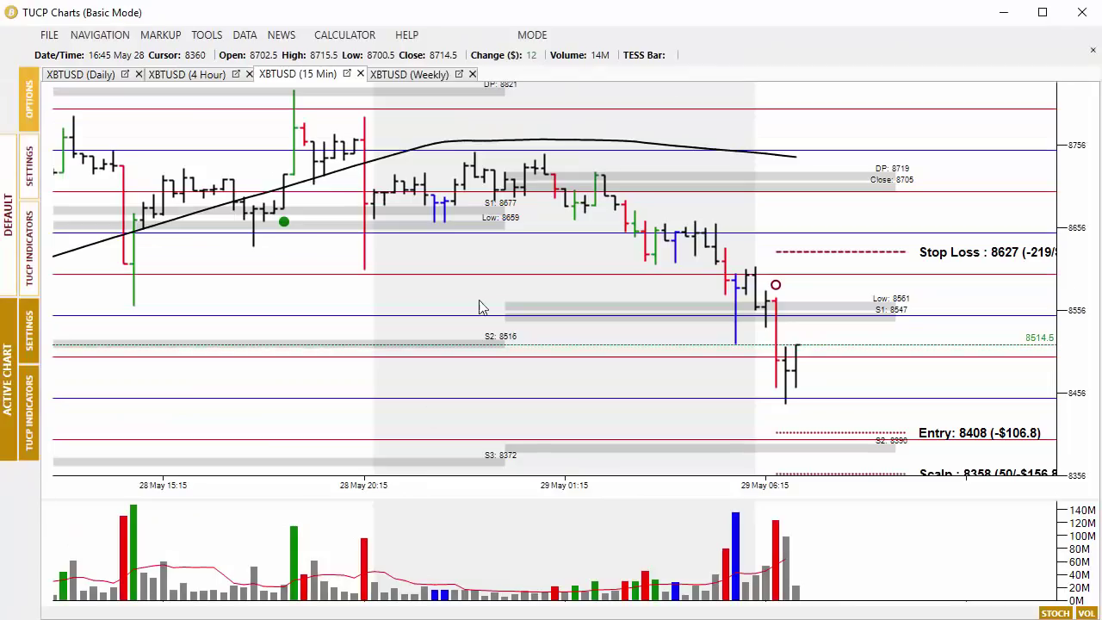
Step: Switch to TUCP Charts and temporarily mark the newest bar, recent red volume and FIB 0.76: 8142 level on the daily XBTUSD chart
click(102, 75)
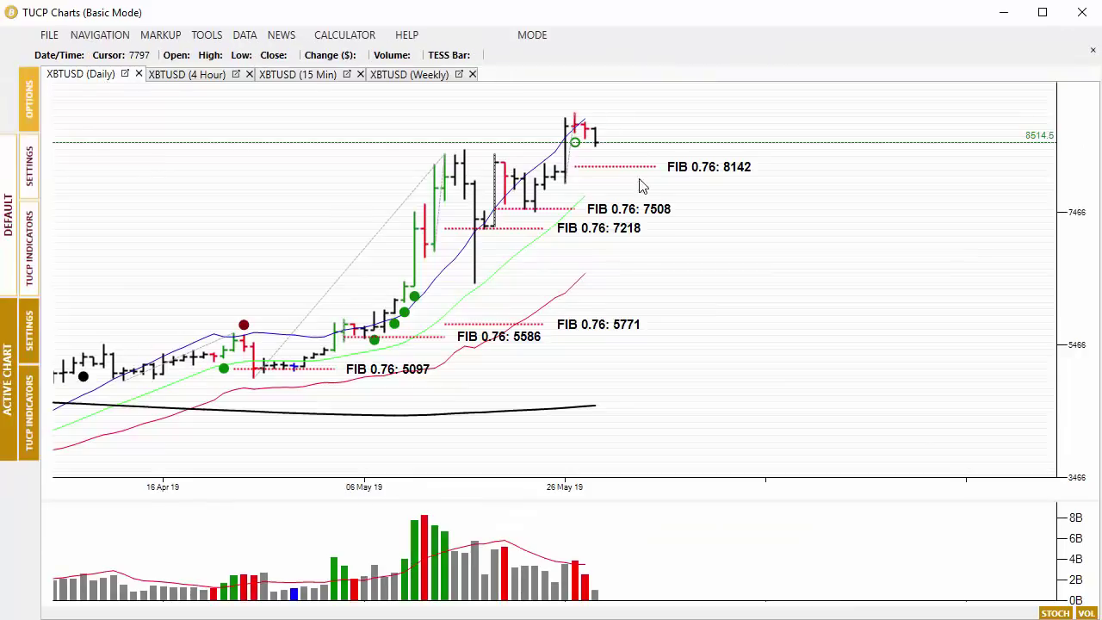
drag(635, 95, 604, 126)
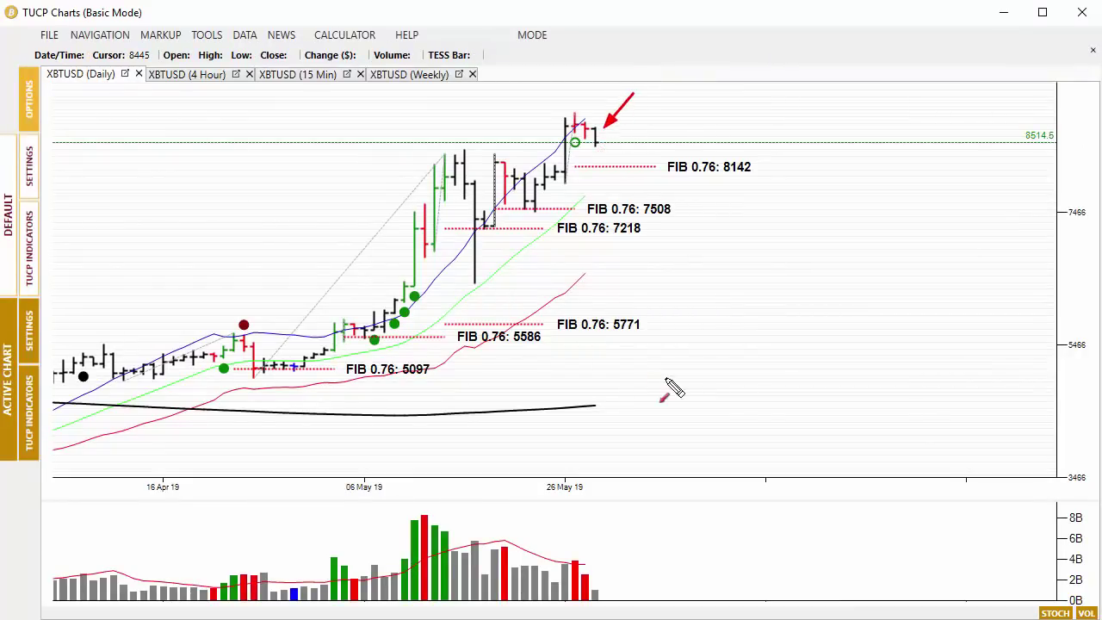
mouse_move(671, 386)
mouse_down()
mouse_move(662, 426)
mouse_move(578, 560)
mouse_up()
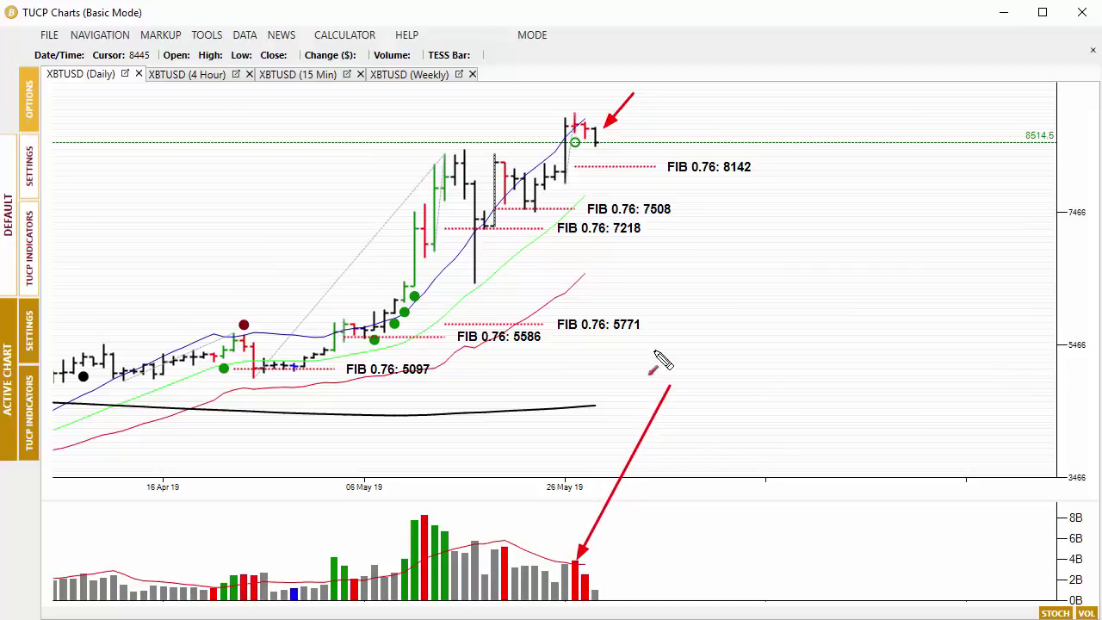
mouse_move(651, 144)
mouse_down()
mouse_move(686, 174)
mouse_move(770, 204)
mouse_up()
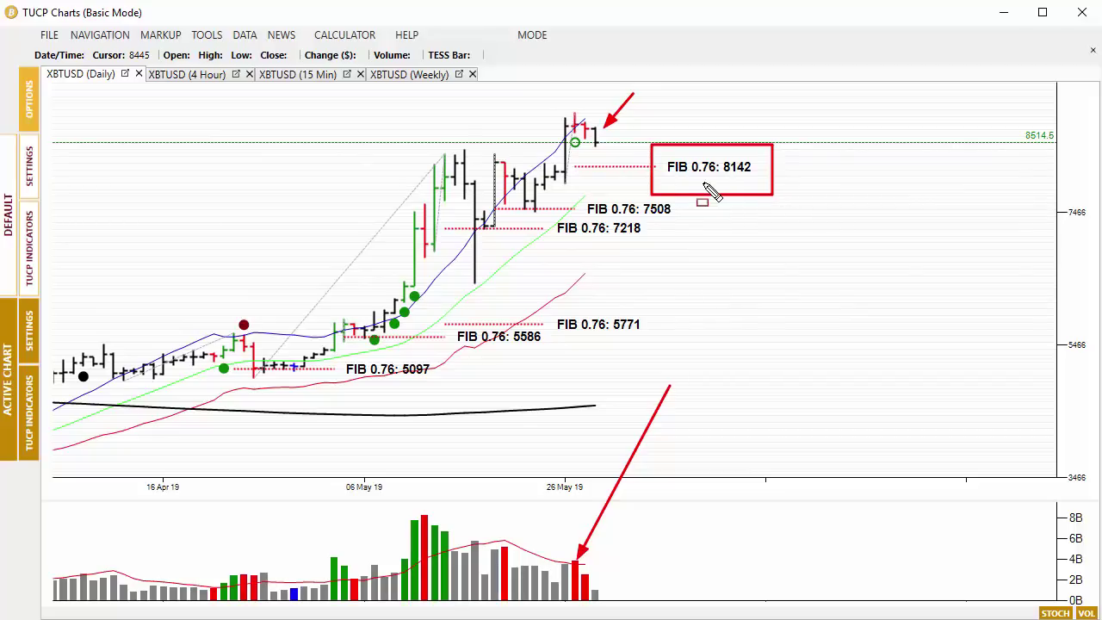
drag(606, 145, 612, 164)
key(Escape)
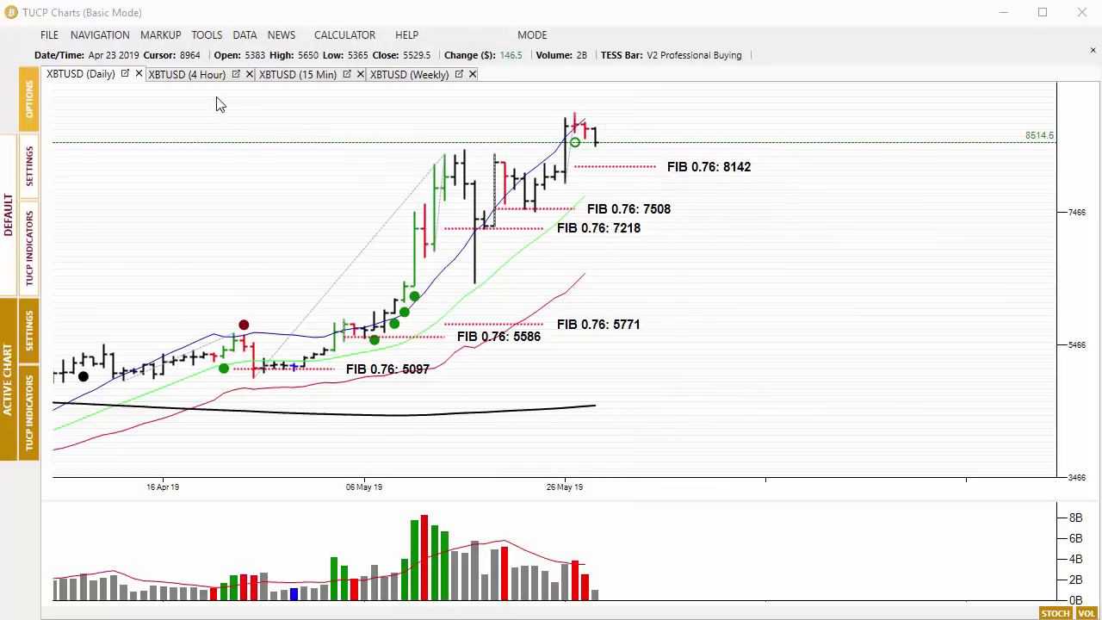
Step: Check the 4-hour XBTUSD chart, and on the 15-minute chart point arrows at the 28 May sell signal, moving-average break and volume spike
click(203, 75)
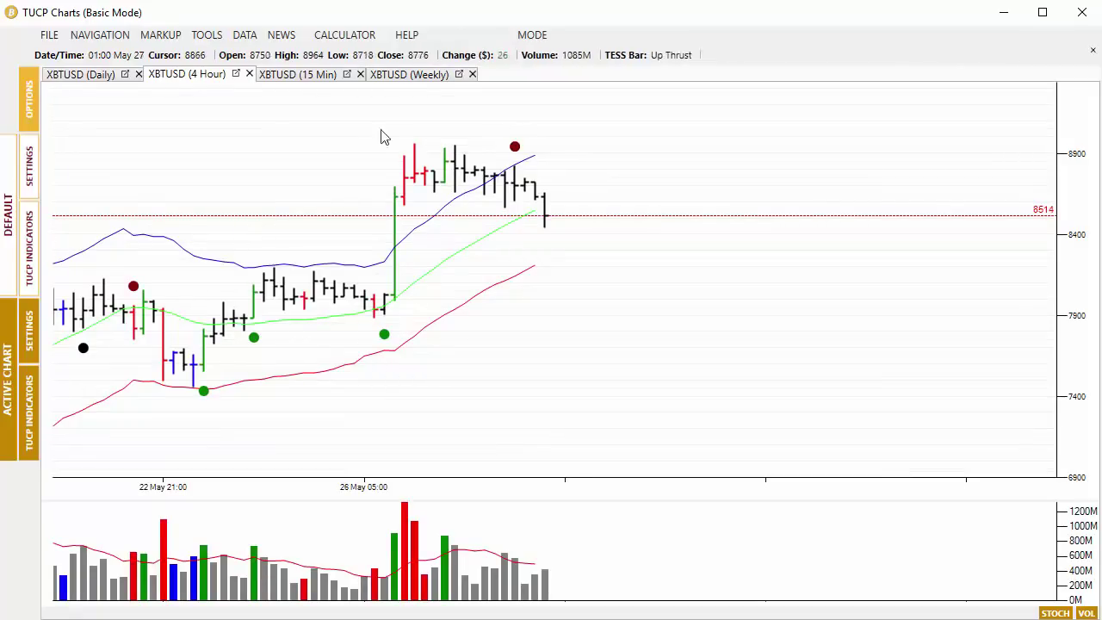
click(317, 78)
drag(598, 245, 677, 248)
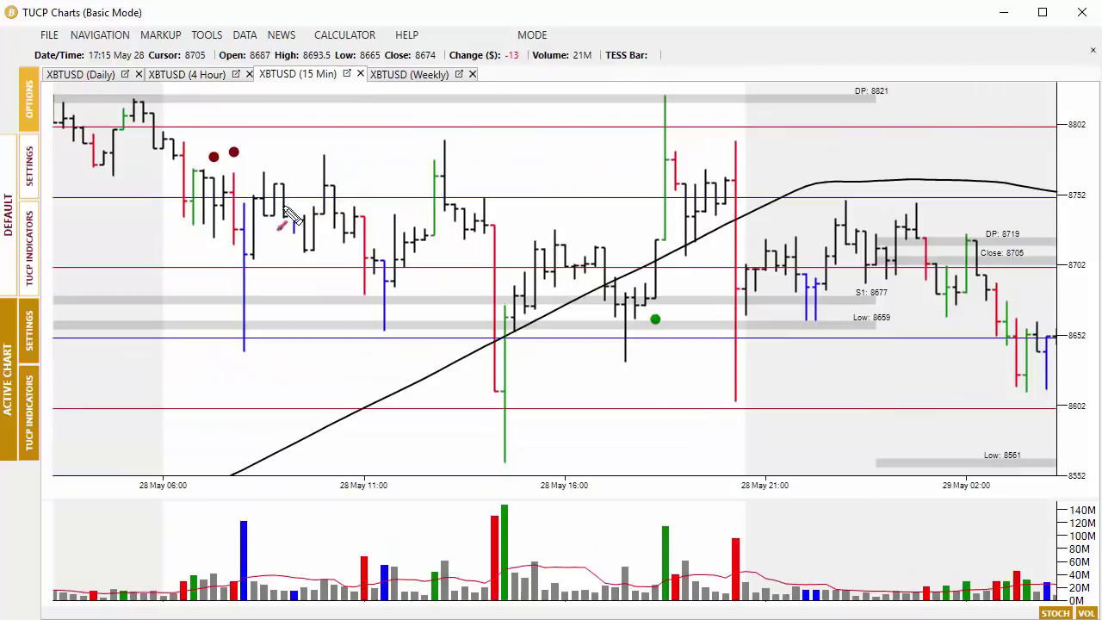
drag(588, 422, 498, 349)
drag(491, 446, 488, 348)
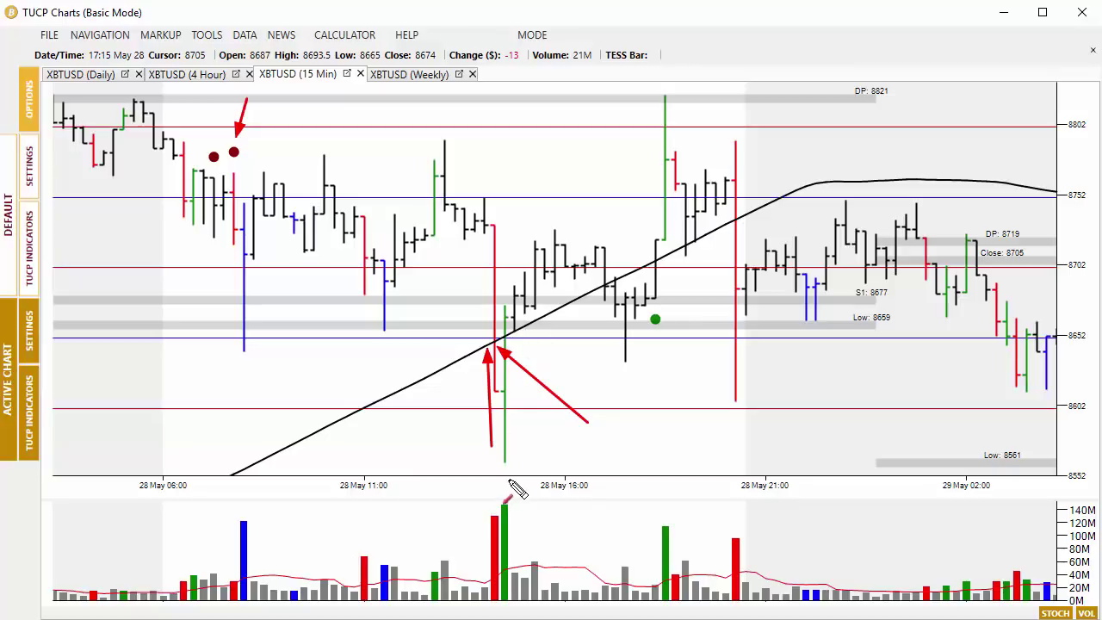
drag(521, 459, 518, 493)
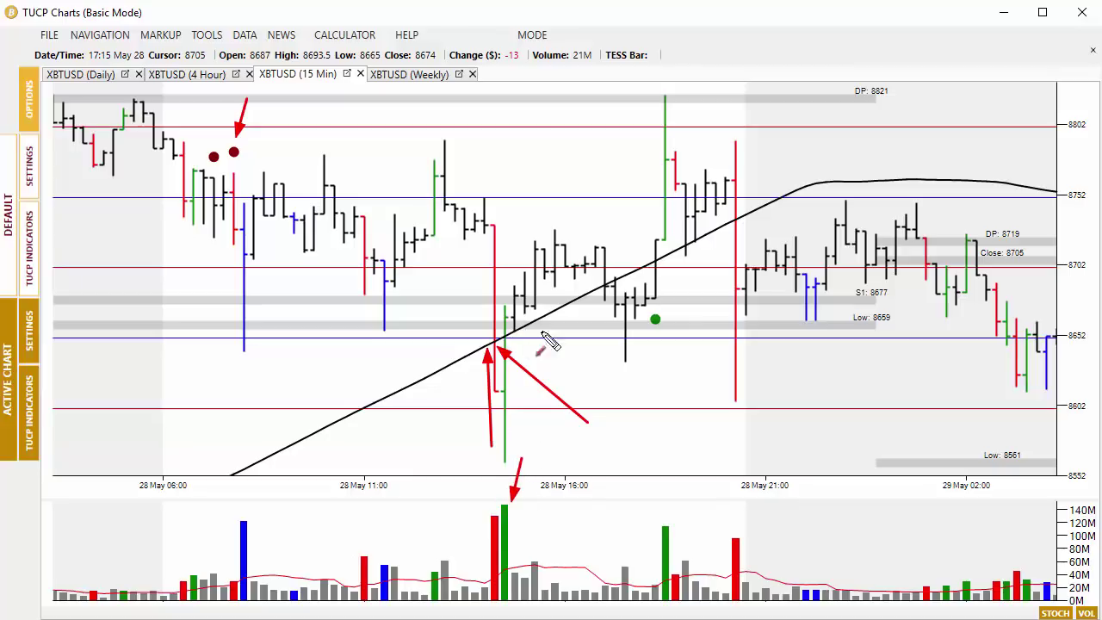
Step: Point arrows at the low before the green signal, the DP 8821 level and the bars before the evening drop, and clear all arrows
drag(627, 368, 630, 366)
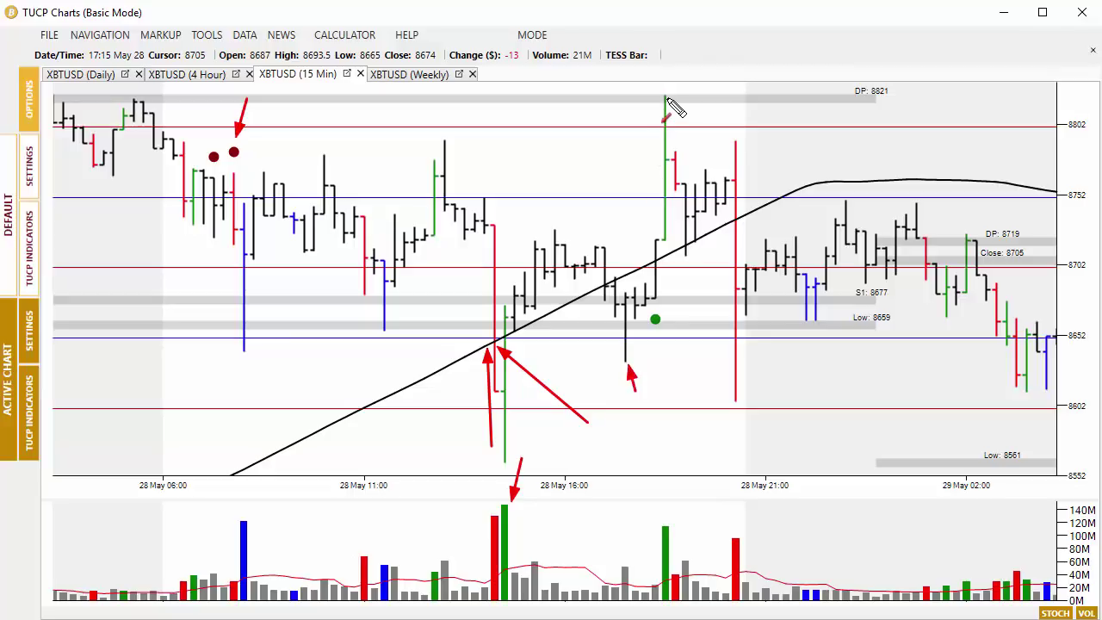
drag(905, 121, 861, 98)
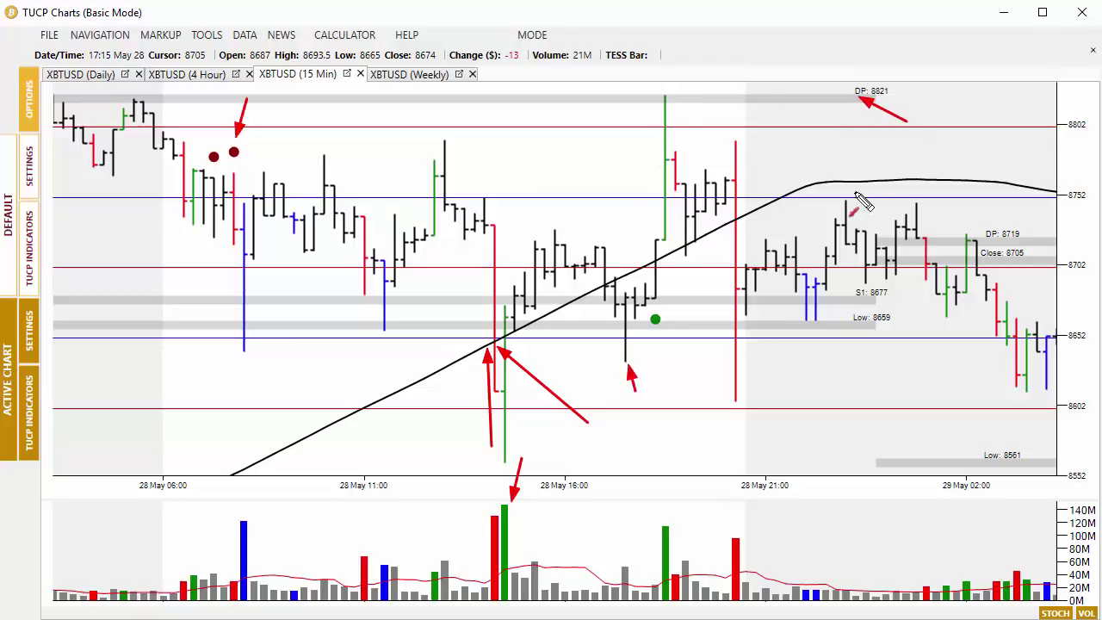
drag(713, 133, 721, 159)
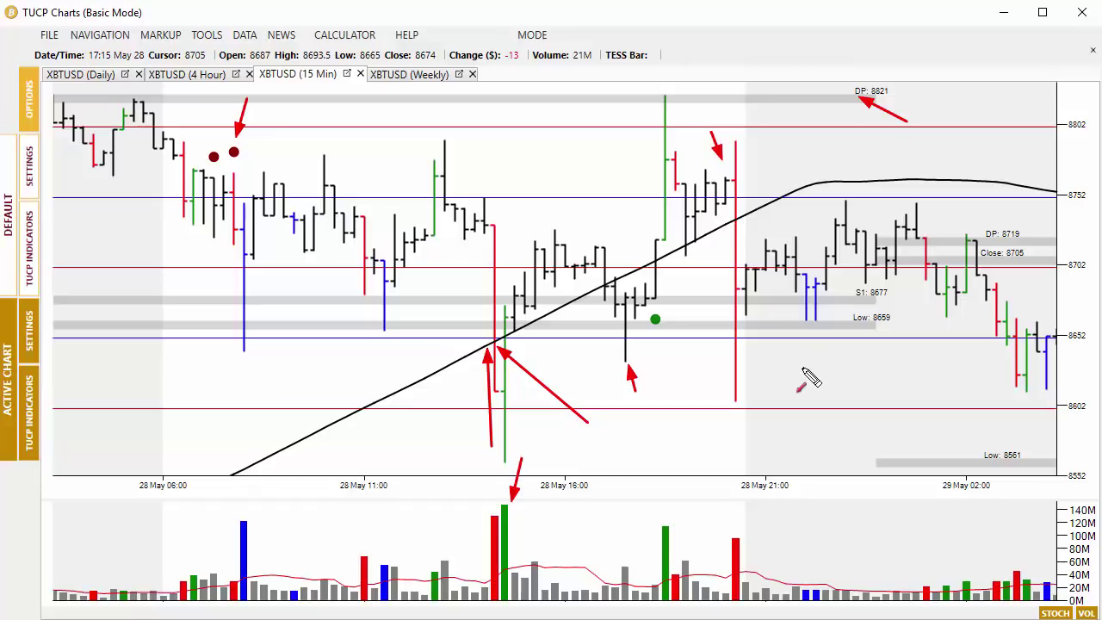
key(Escape)
Step: On the latest bars of the 15-minute XBTUSD chart, point arrows along the decline from 28 May and at the two recent high-volume bars
drag(765, 210, 693, 232)
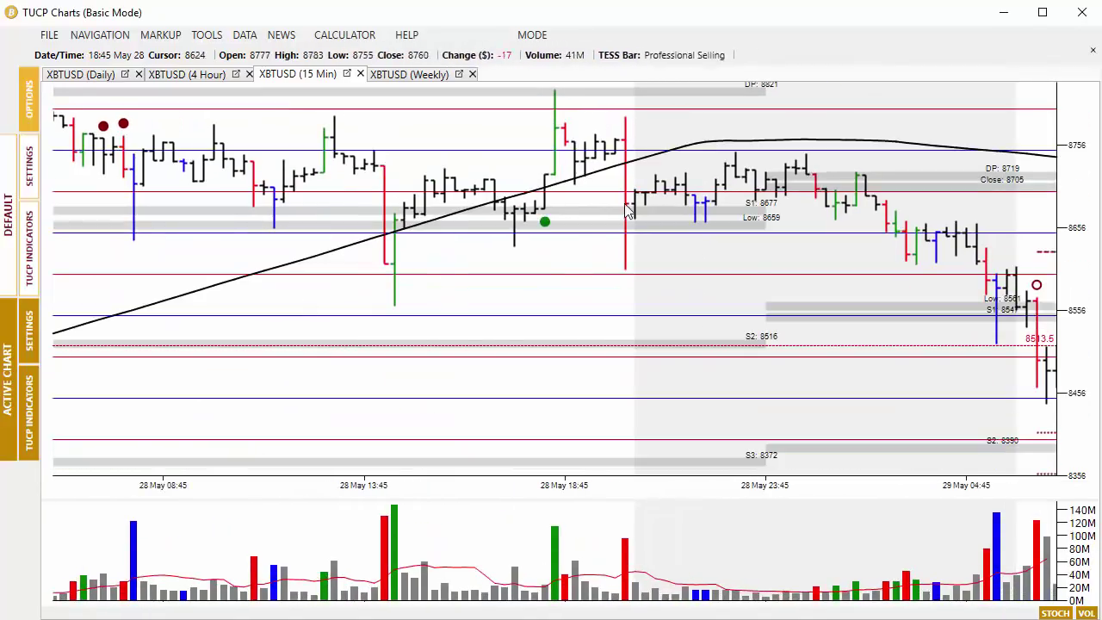
scroll(522, 290, down, 8)
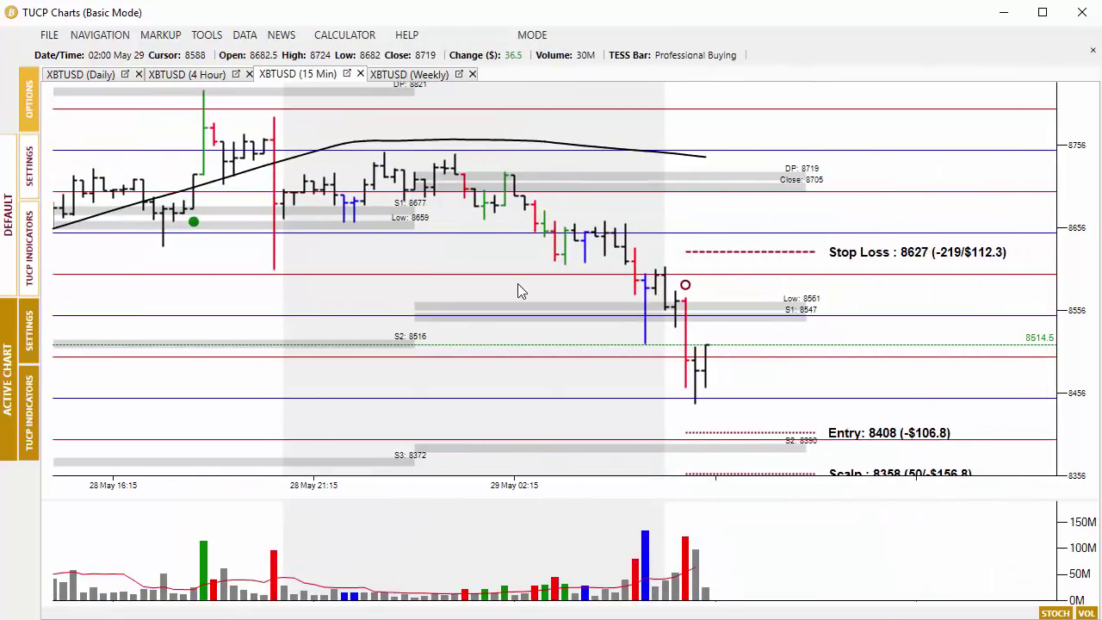
key(ctrl+shift+d)
drag(437, 193, 670, 399)
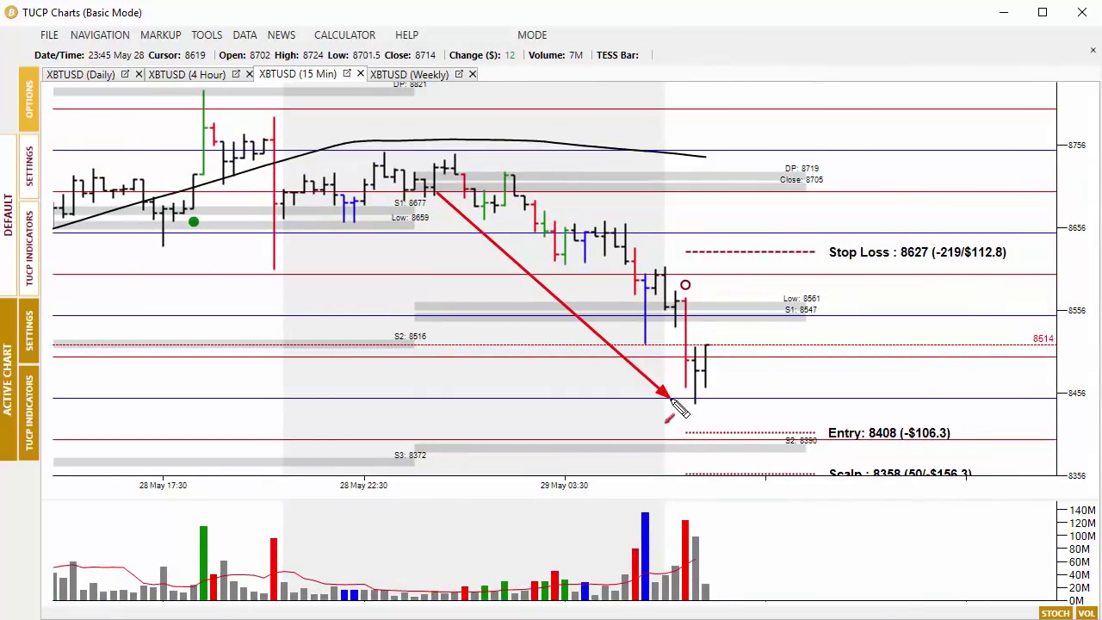
drag(707, 465, 695, 528)
drag(674, 480, 688, 522)
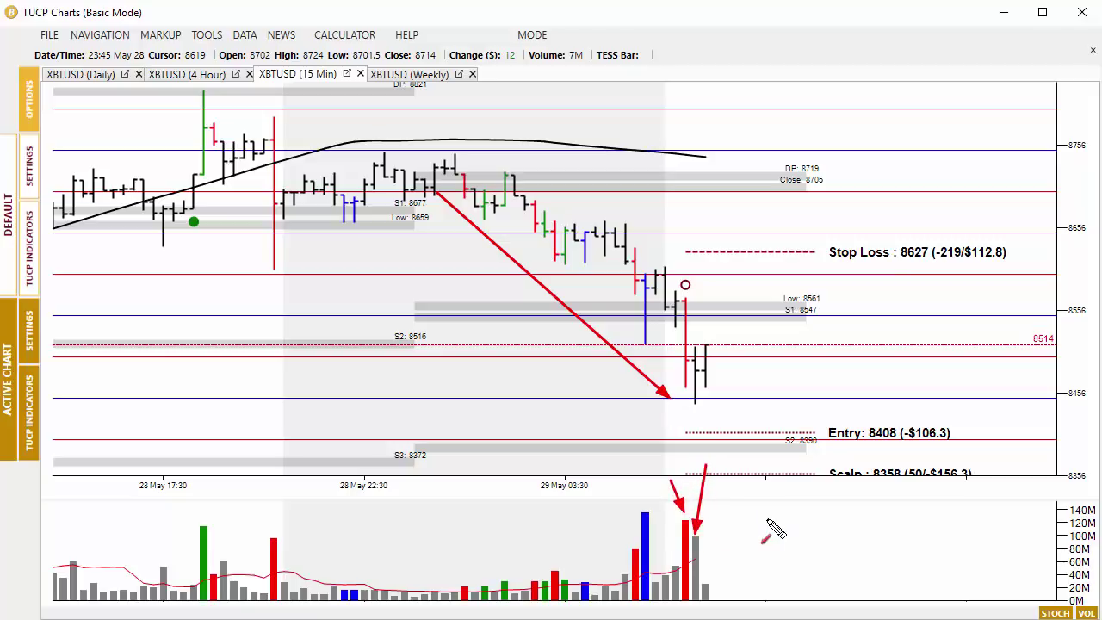
Step: Point arrows at the moving average and the DP: 8719 level on the 15-minute XBTUSD chart, and clear all arrows
drag(707, 102, 680, 148)
drag(766, 113, 787, 168)
key(Escape)
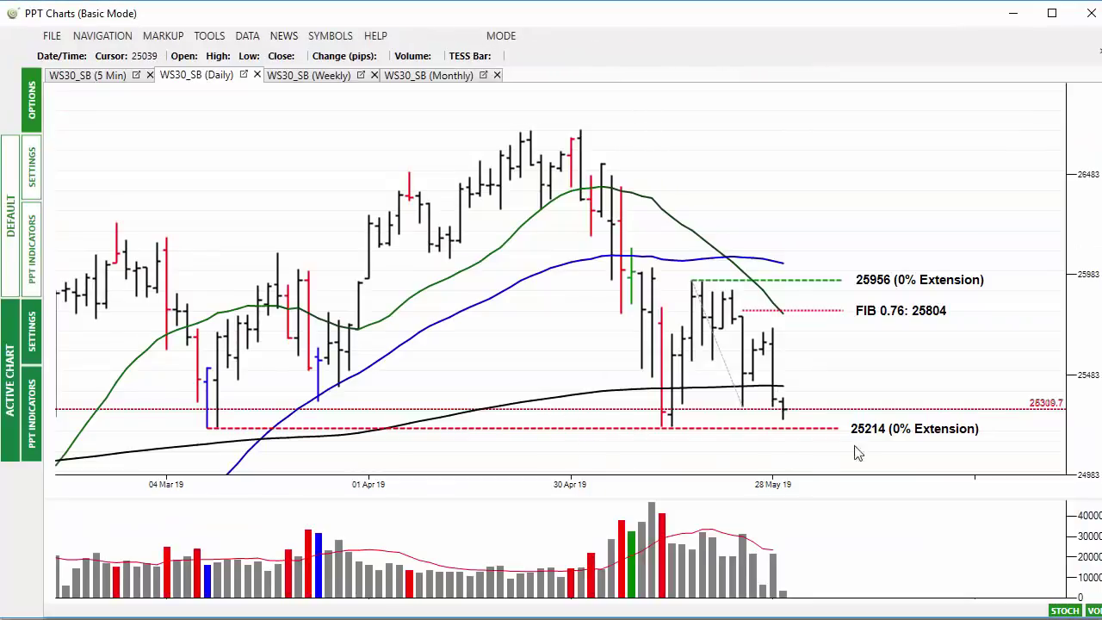
Step: Switch to PPT Charts, box the 25214 (0% Extension) level on the daily WS30_SB chart, and open the weekly chart
drag(837, 405, 990, 449)
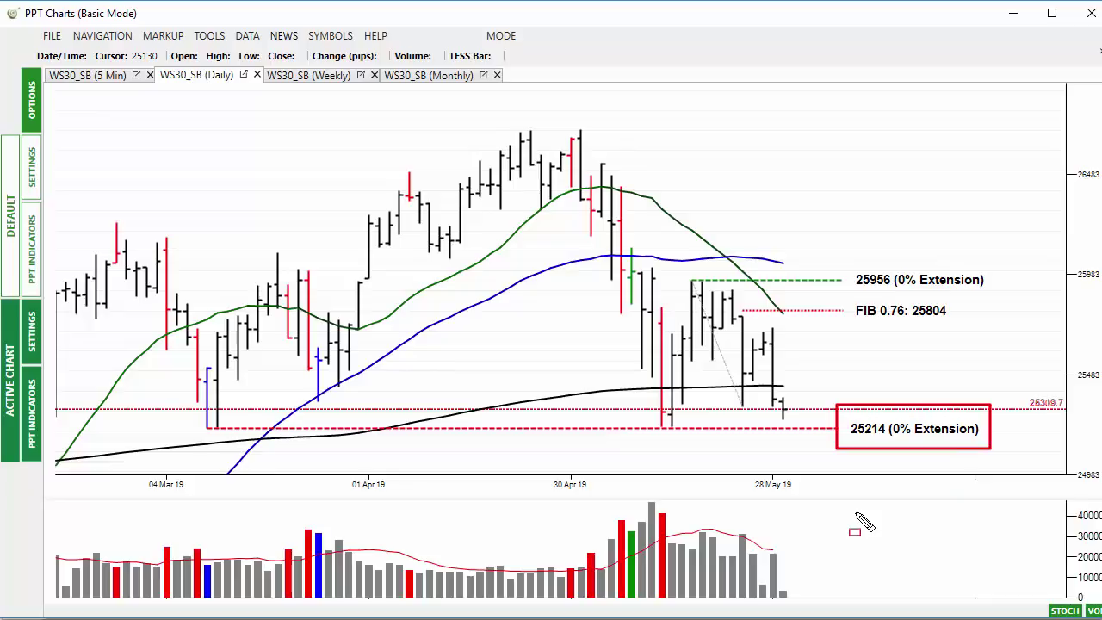
click(305, 75)
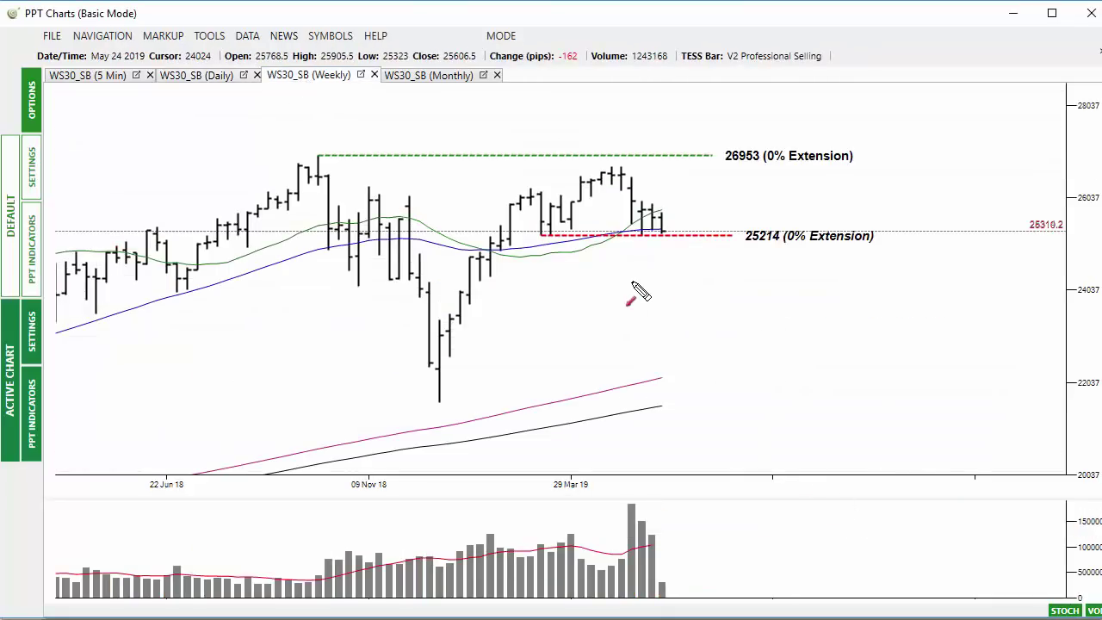
Step: Point six arrows at the successive weekly WS30_SB bars climbing from the major low up to the moving-average crossing
drag(716, 306, 504, 259)
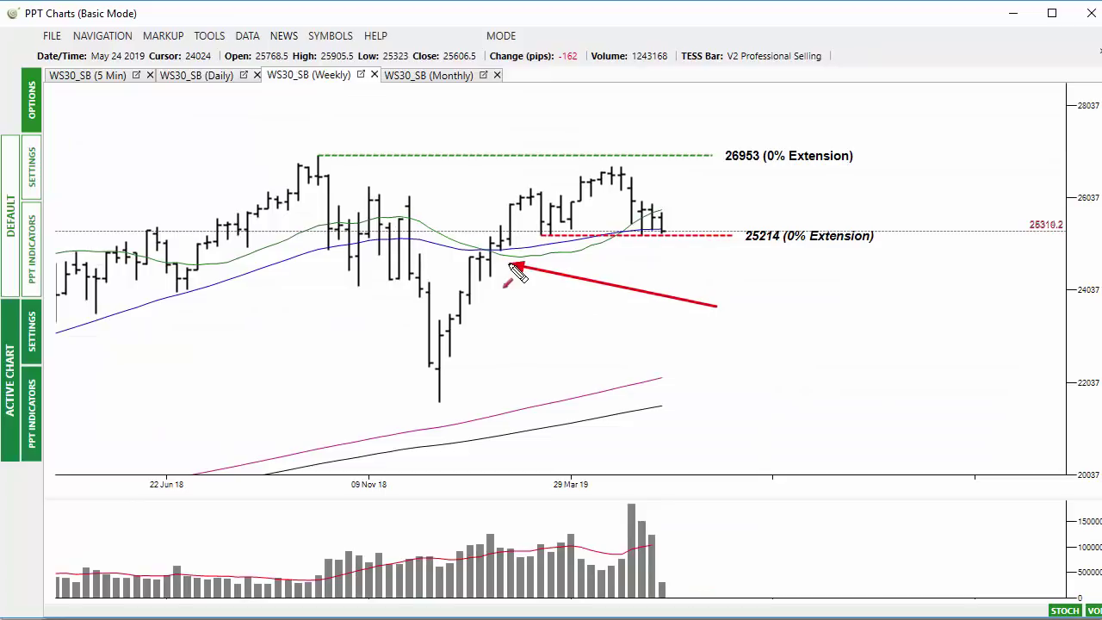
drag(568, 321, 491, 282)
drag(520, 338, 479, 291)
drag(496, 367, 472, 313)
drag(472, 381, 465, 333)
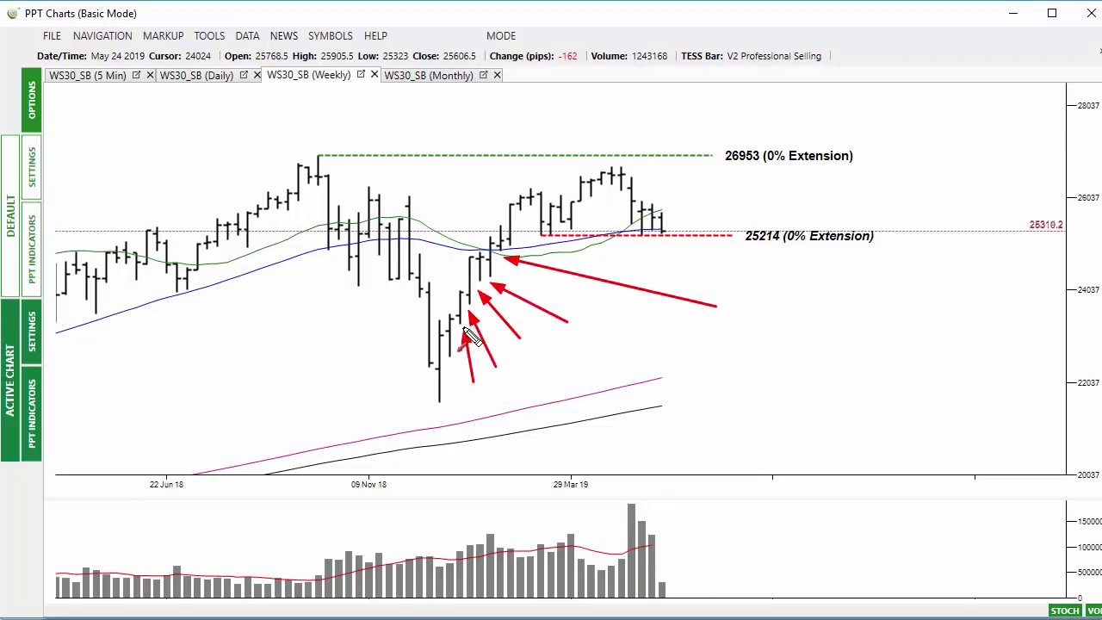
drag(473, 404, 453, 370)
Step: Draw arrows beneath the weekly WS30_SB bars and down from the 25214 level past the long-term moving averages, and clear all arrows
mouse_move(478, 446)
mouse_down()
mouse_move(441, 407)
mouse_move(784, 404)
mouse_up()
drag(678, 243, 677, 462)
key(Escape)
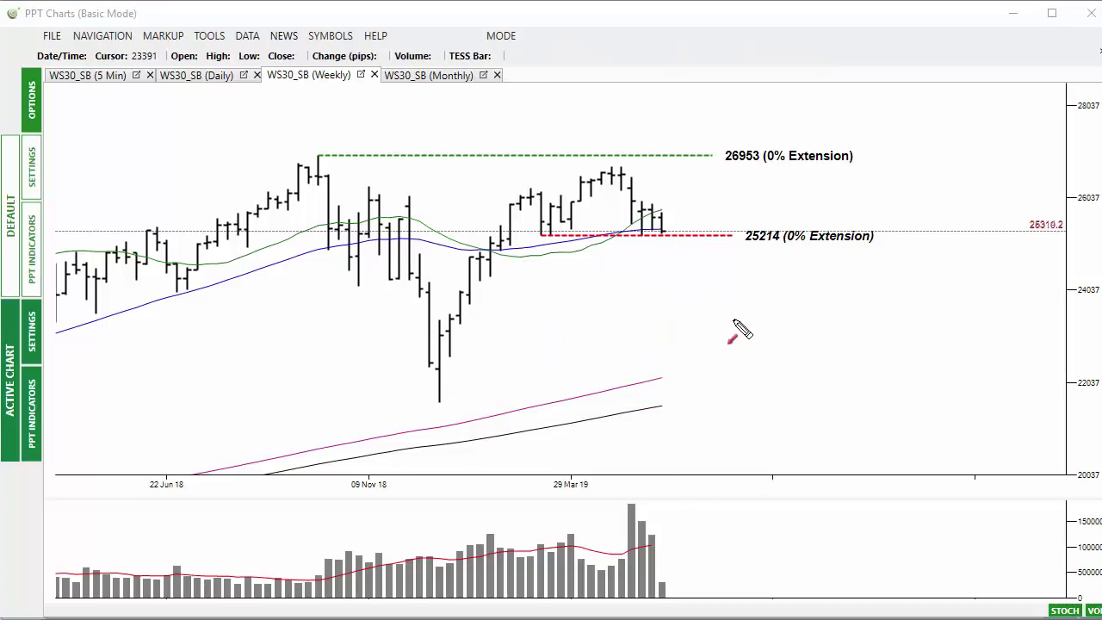